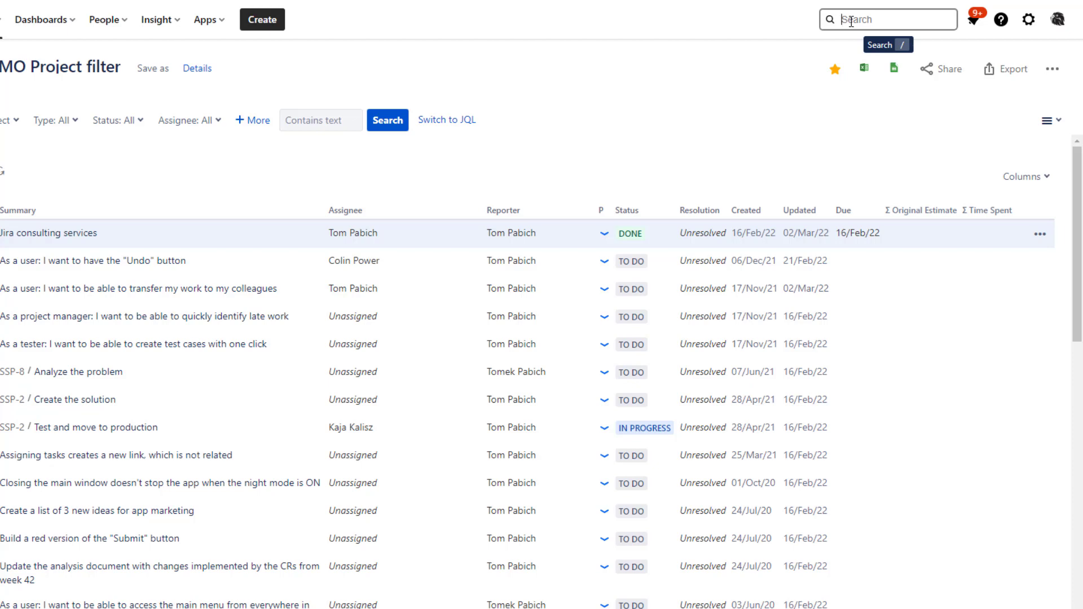
# Search all of Jira for "build" and expand the list of projects available for narrowing the results
pyautogui.click(851, 22)
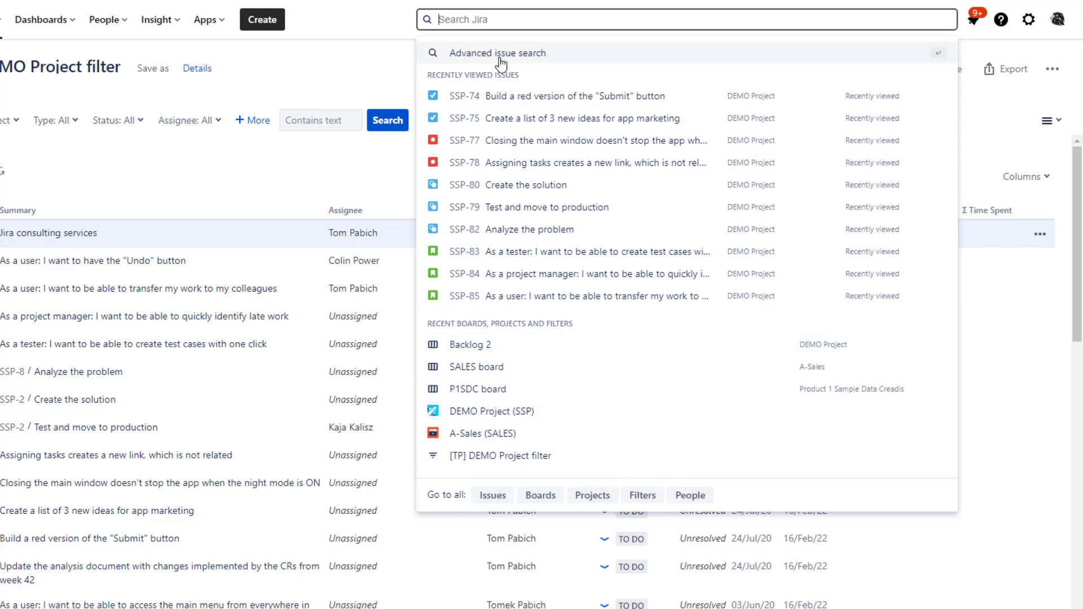
pyautogui.write('build')
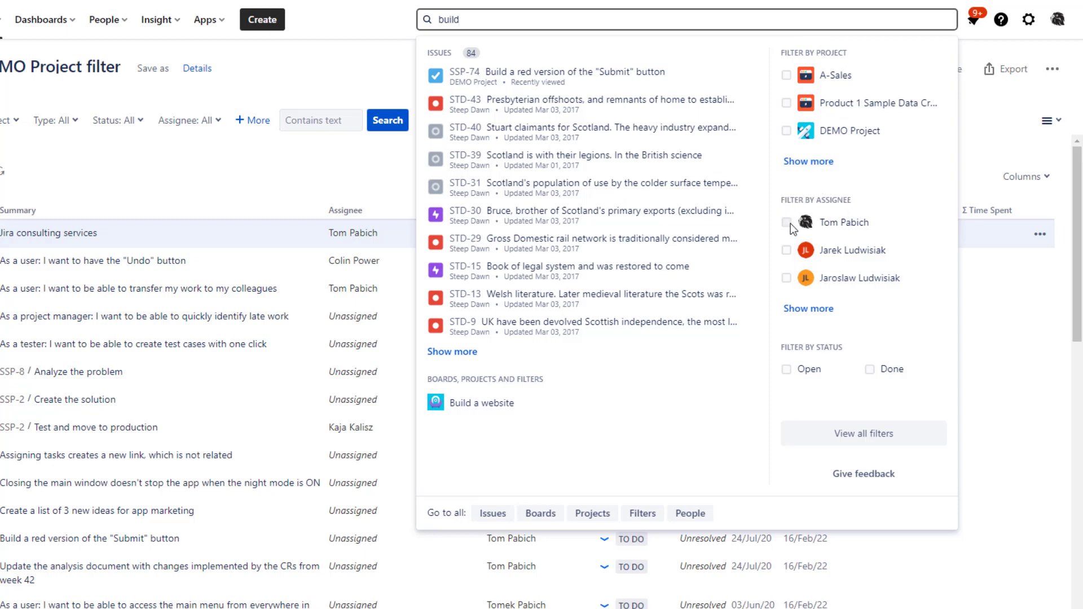
pyautogui.click(803, 164)
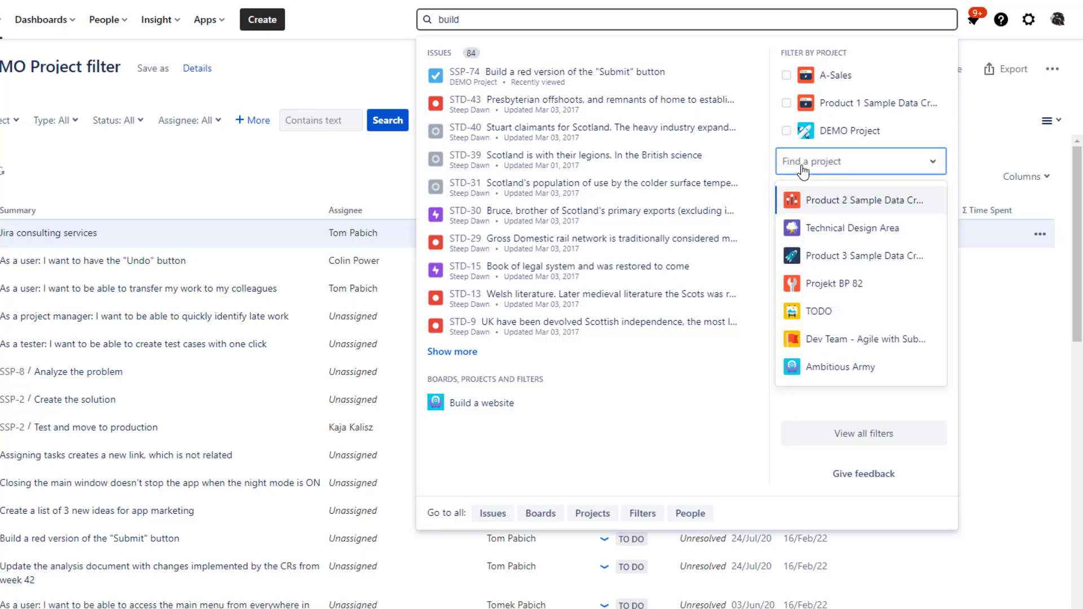
pyautogui.click(901, 131)
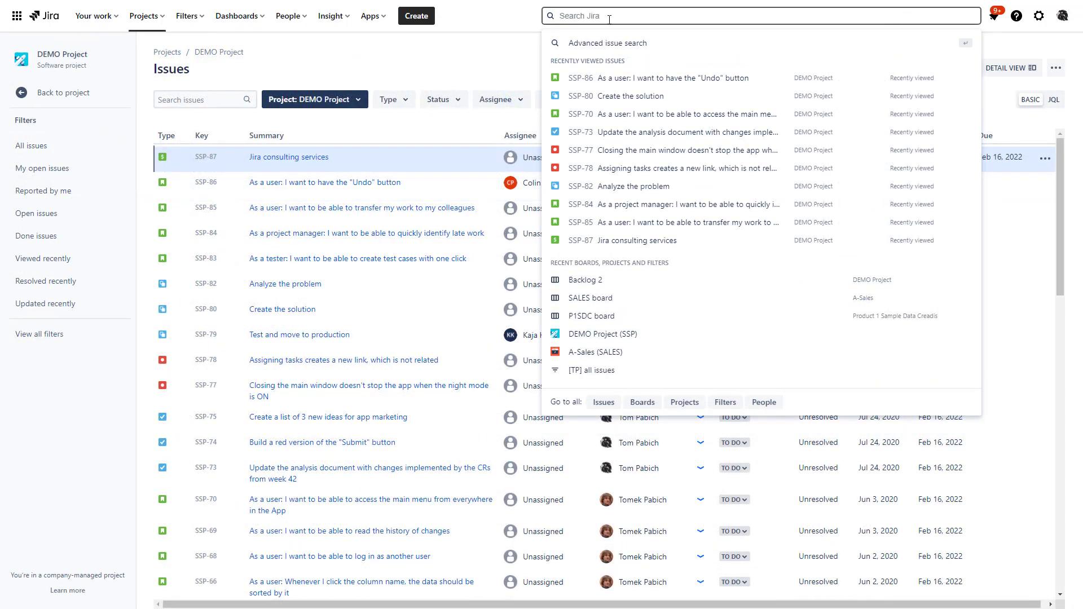
# Search Jira for the issue key "ssp-86"
pyautogui.write('ssp-86')
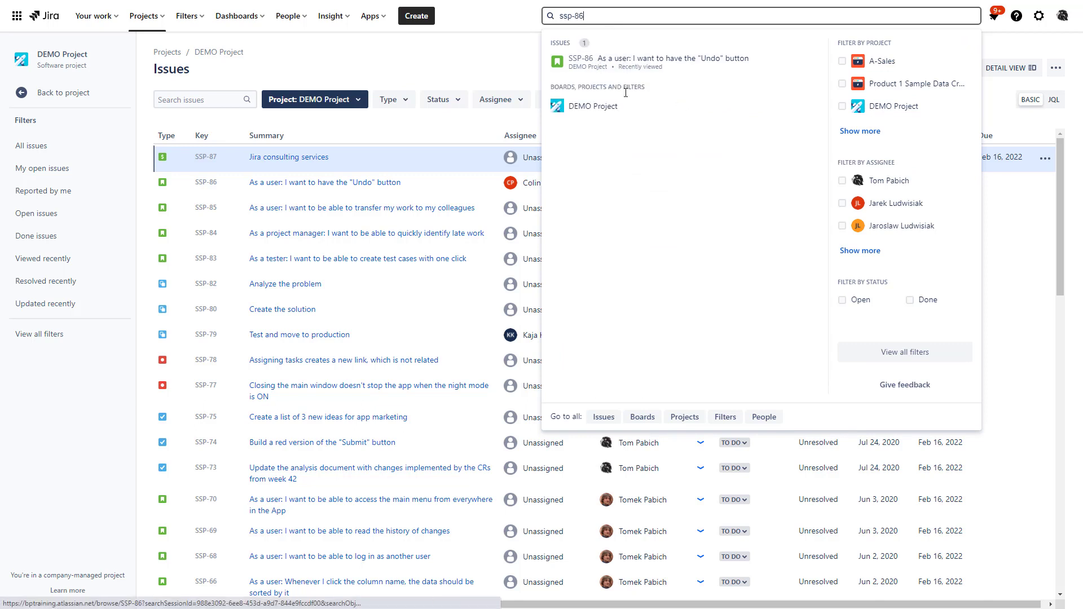
pyautogui.press('Return')
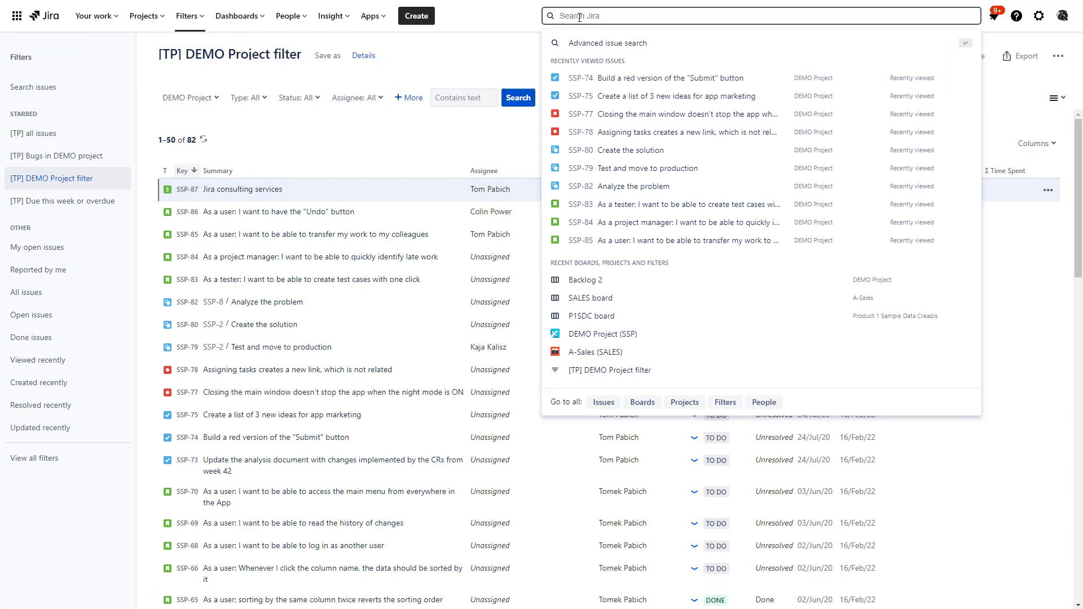
# Search Jira for "status OR user" and change the operator in the query to AND
pyautogui.write('status O')
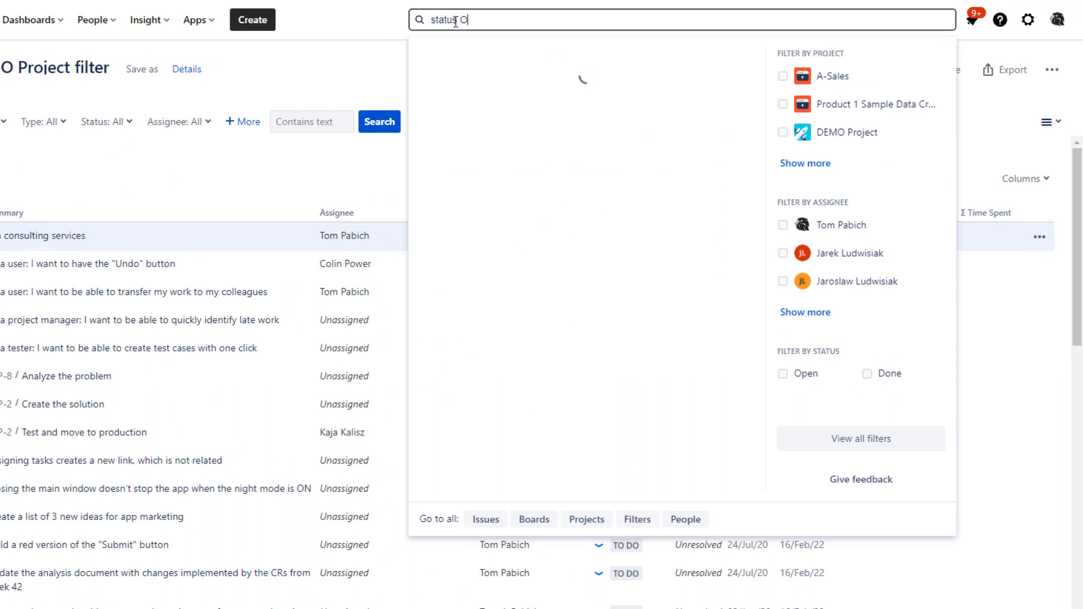
pyautogui.write('R user')
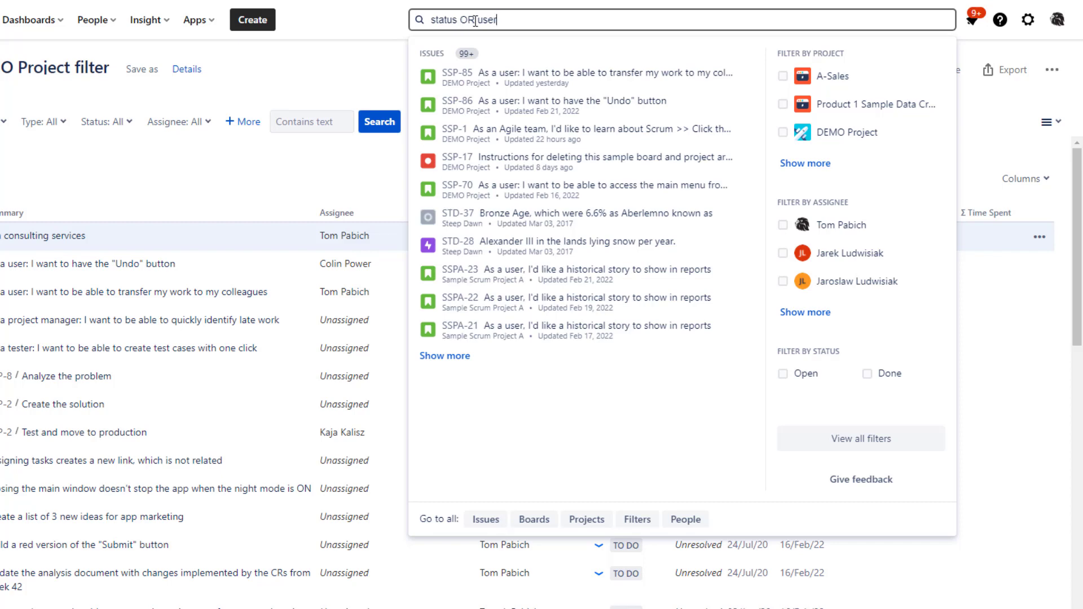
pyautogui.doubleClick(475, 20)
pyautogui.press('BackSpace')
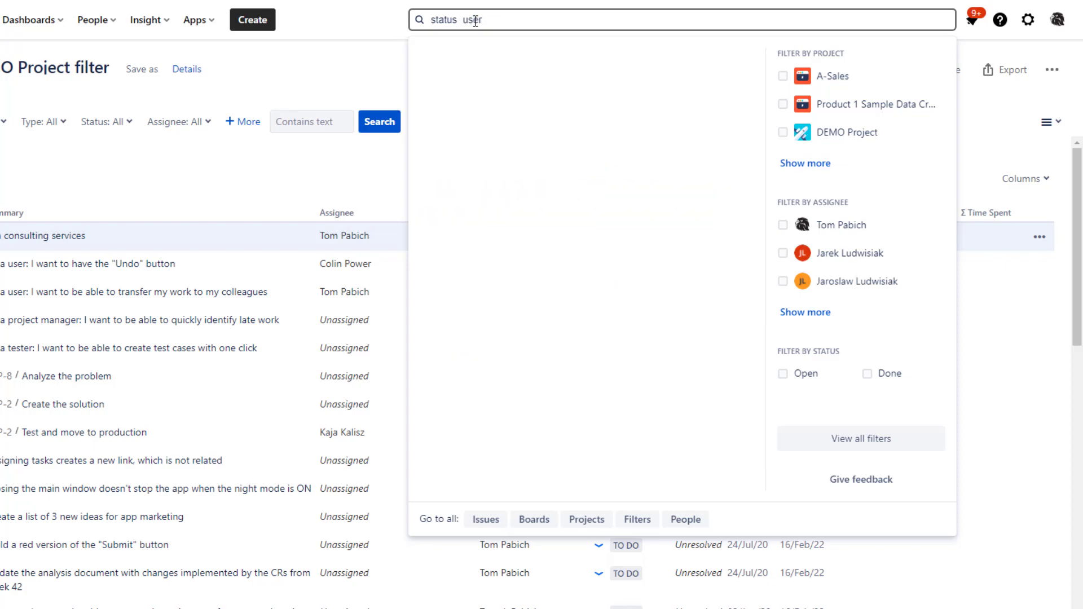
pyautogui.write('AND')
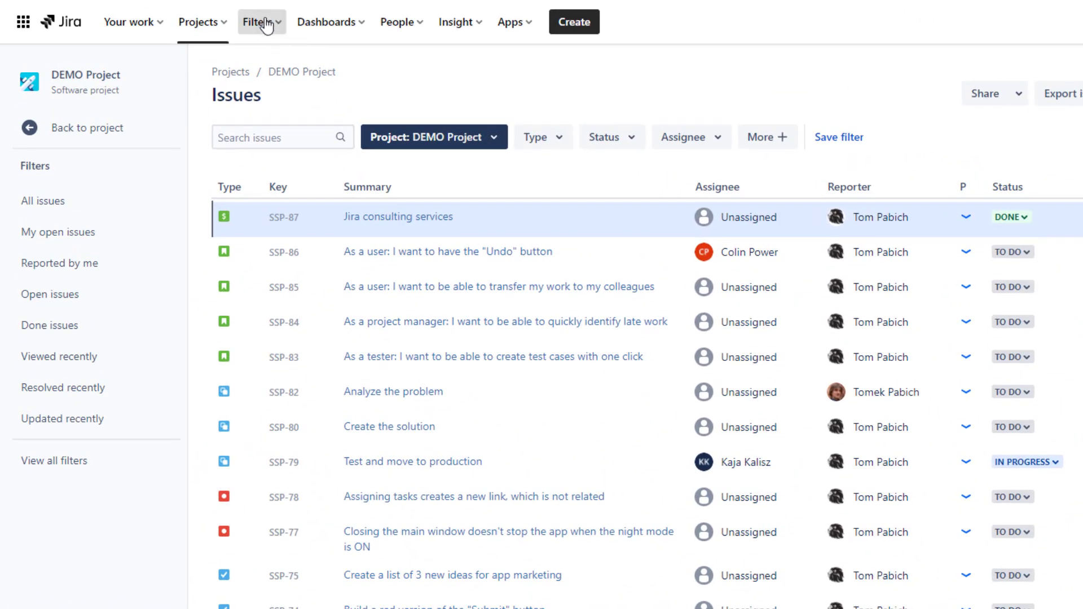
# Go to the advanced issue search and load the starred "[TP] DEMO Project filter"
pyautogui.click(267, 26)
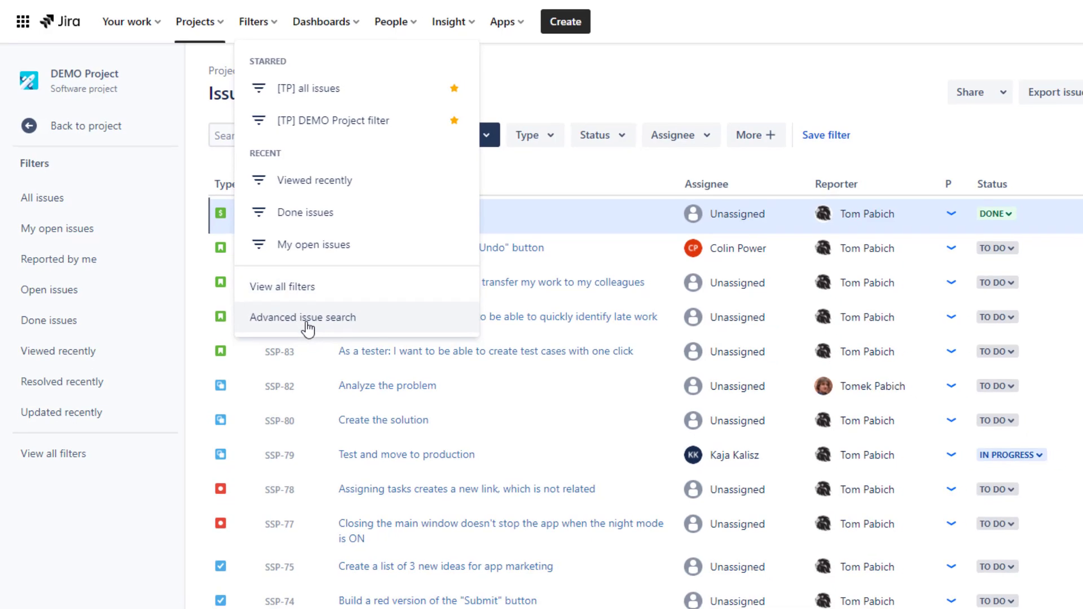
pyautogui.click(307, 319)
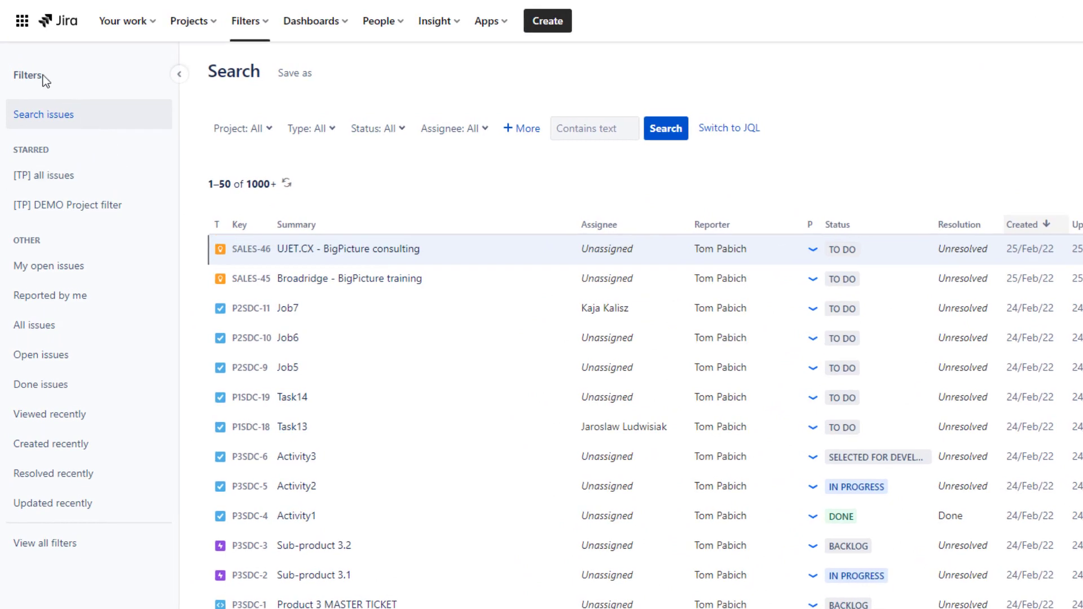
pyautogui.moveTo(43, 75); pyautogui.dragTo(12, 76)
pyautogui.click(103, 206)
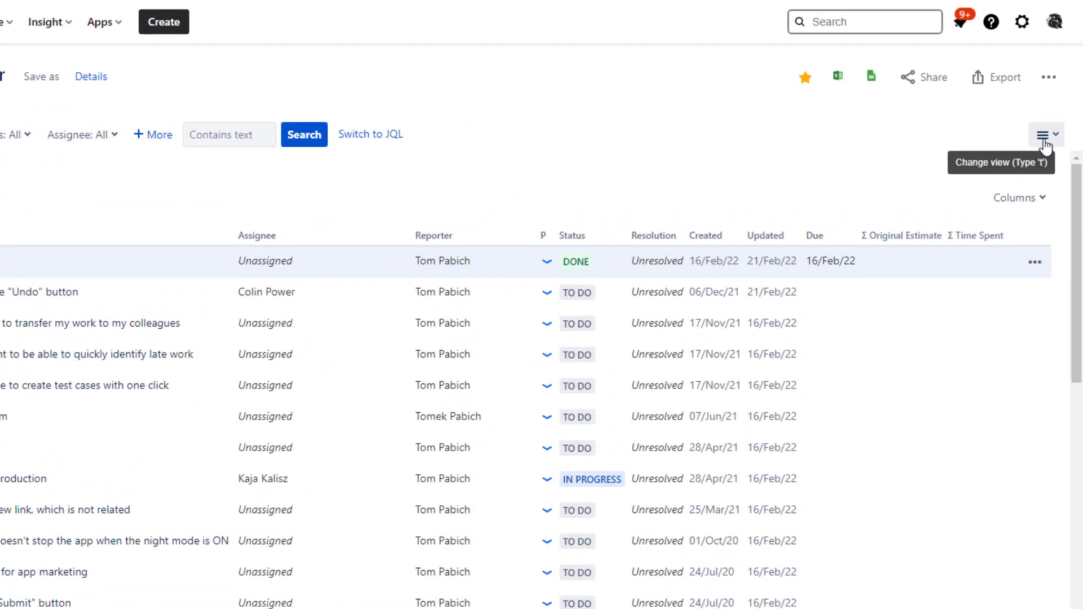
# Show the filter results in Detail View and order the issues by Status, ascending
pyautogui.click(1044, 138)
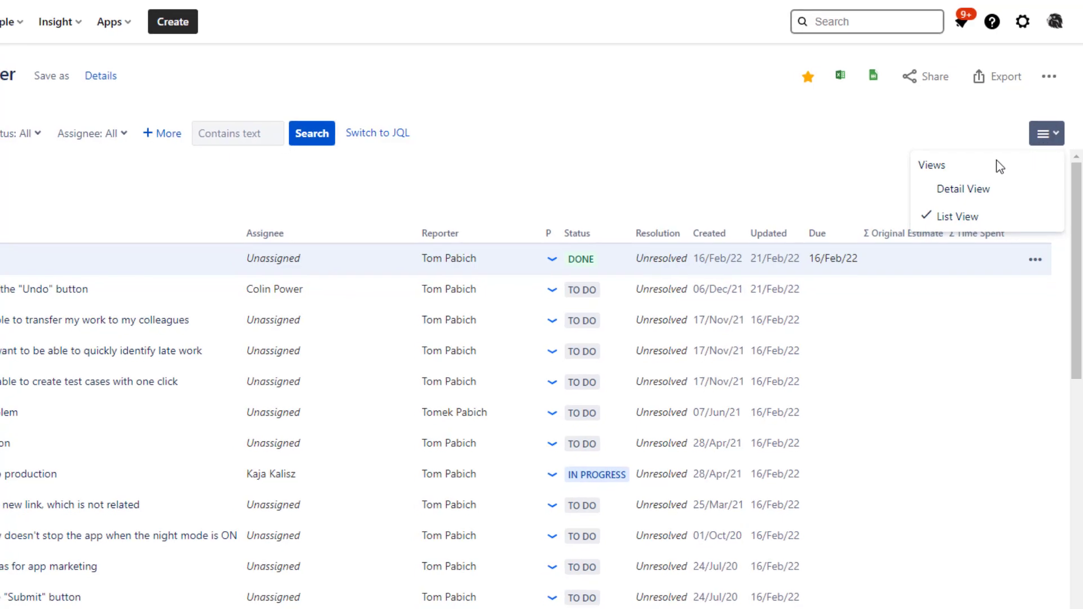
pyautogui.click(959, 189)
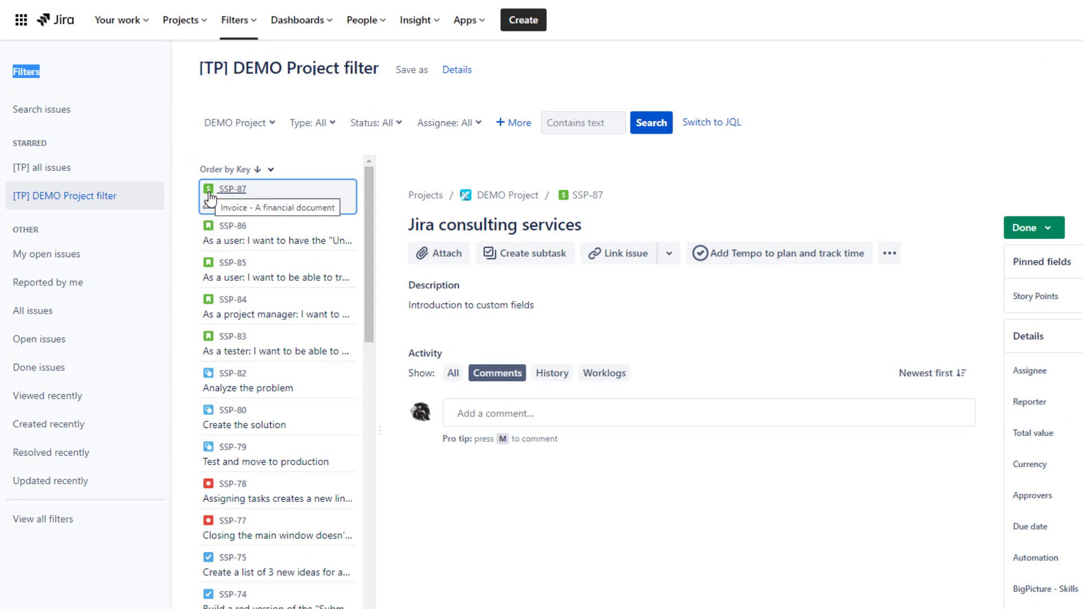
pyautogui.click(272, 170)
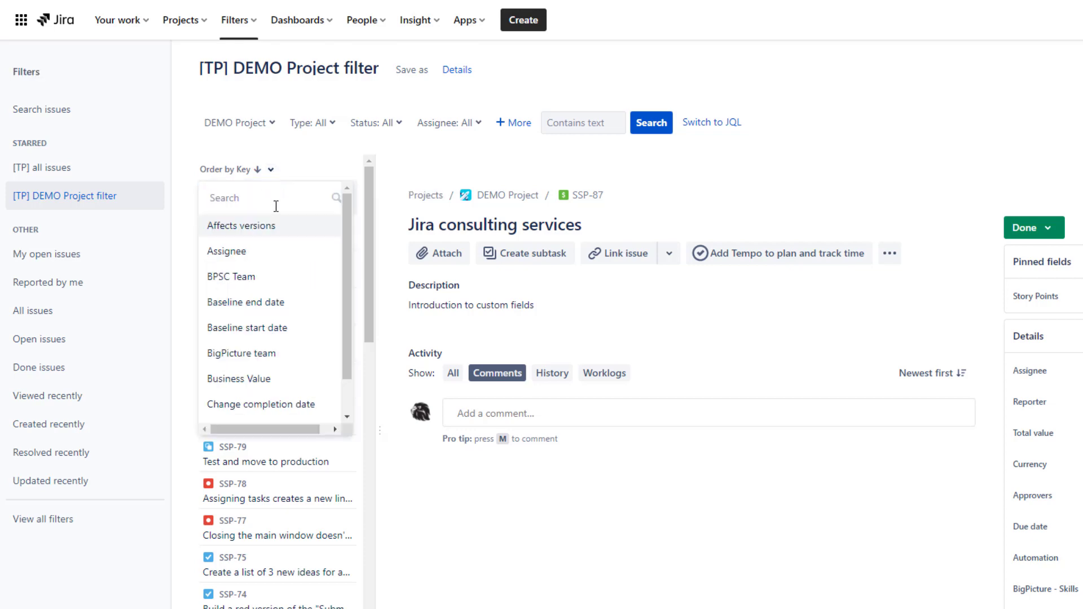
pyautogui.write('status')
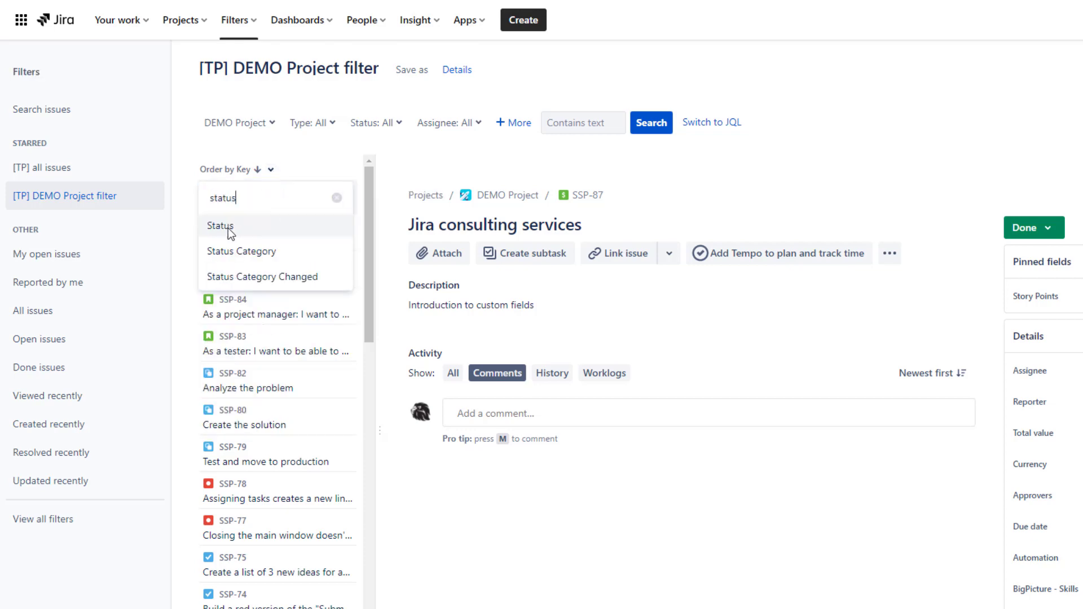
pyautogui.click(228, 228)
pyautogui.click(268, 170)
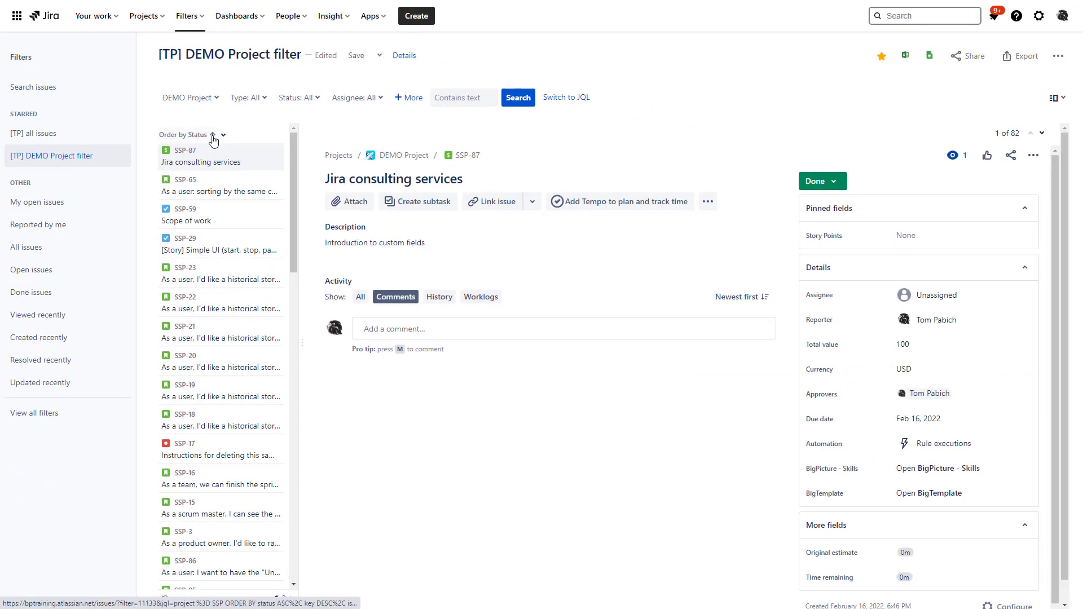
pyautogui.click(213, 137)
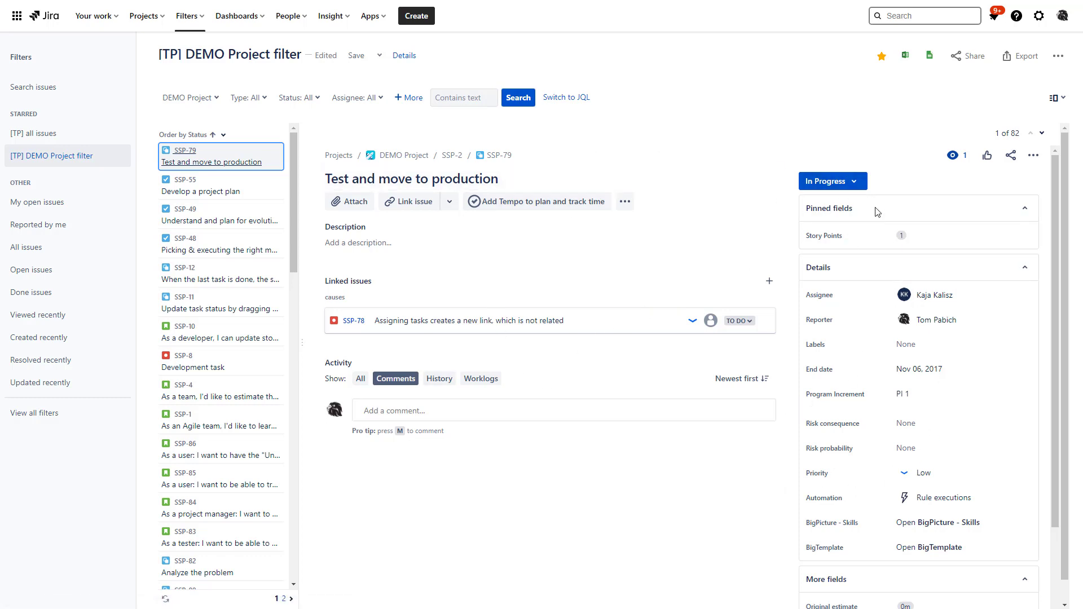
# Look at the status transitions, comment field and description field of issue SSP-79 "Test and move to production"
pyautogui.click(854, 187)
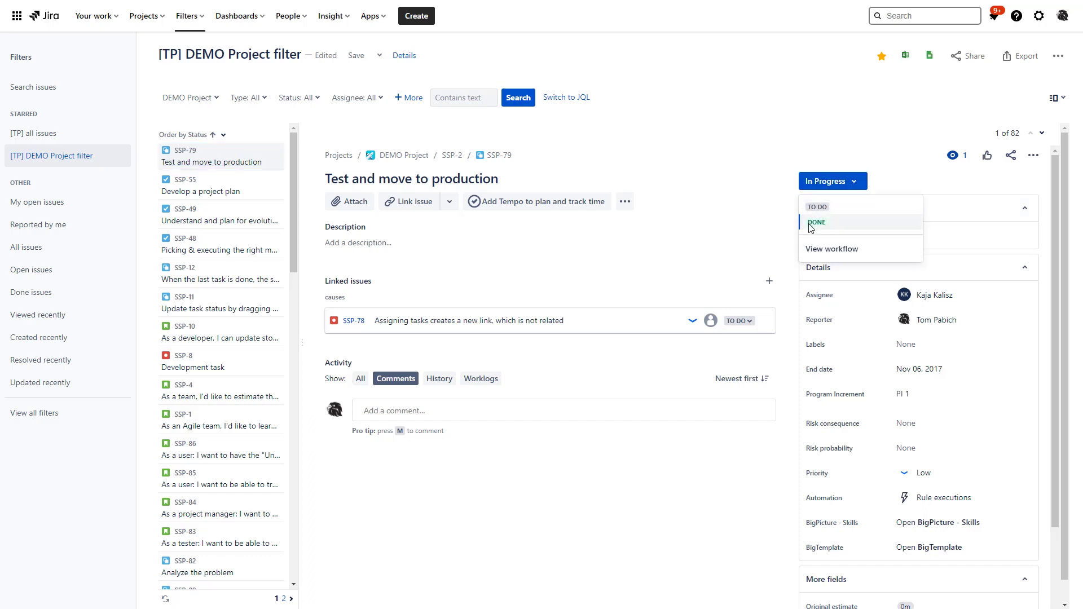
pyautogui.click(520, 412)
pyautogui.click(384, 242)
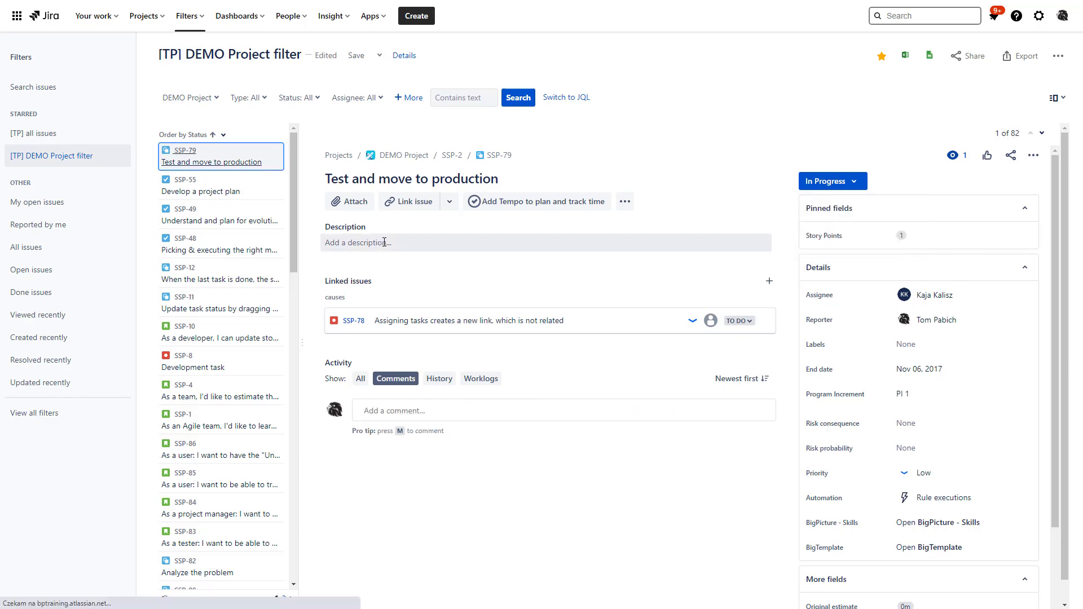
# Return the filter results to List View and look through the whole first page of issues
pyautogui.click(1056, 98)
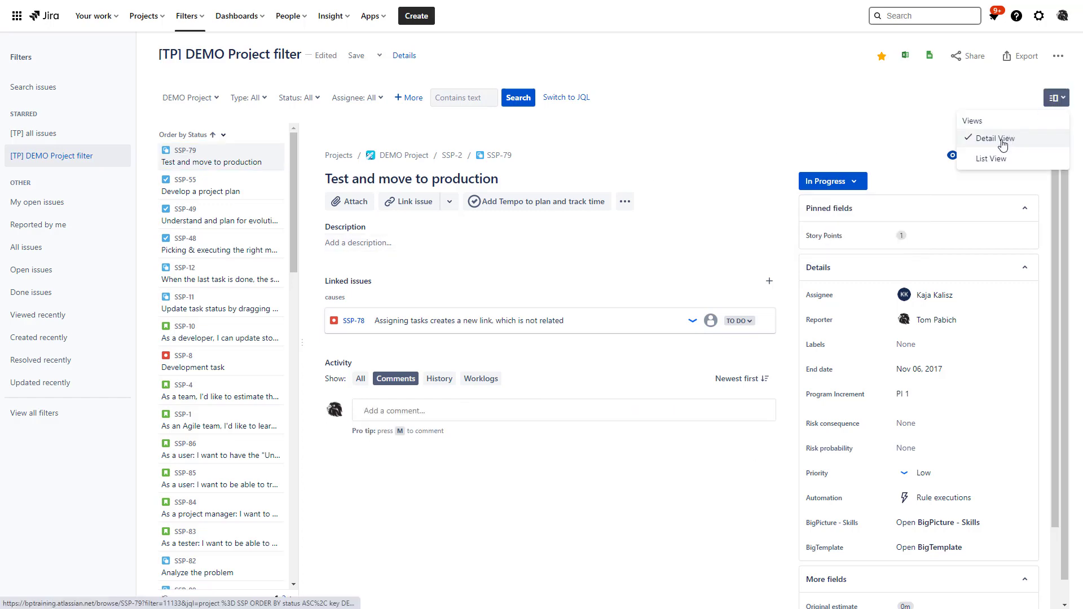
pyautogui.click(993, 159)
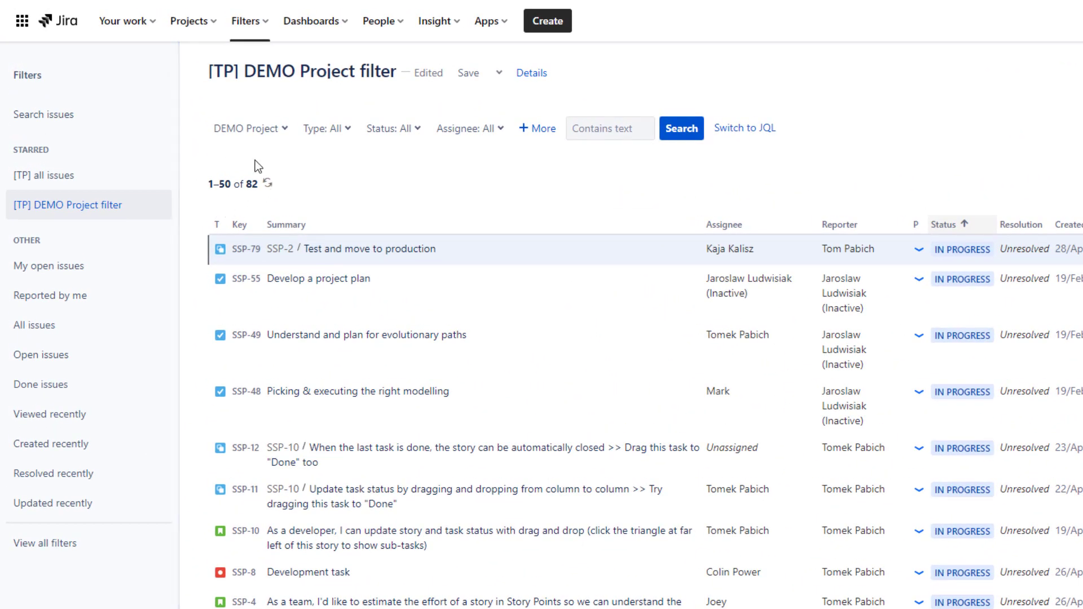
pyautogui.scroll(-15, 571, 548)
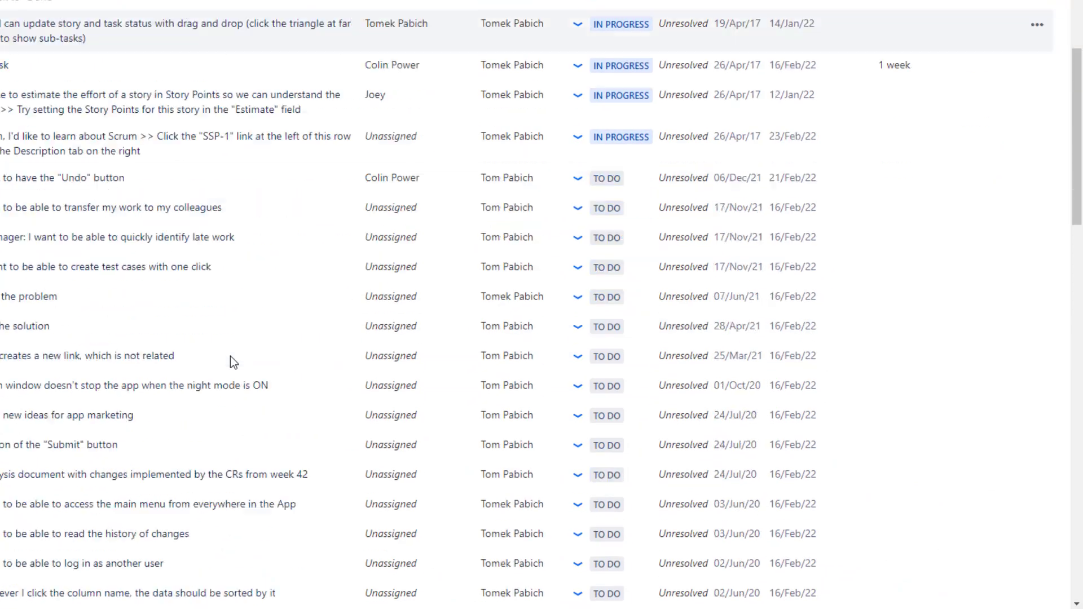
pyautogui.scroll(-10, 230, 356)
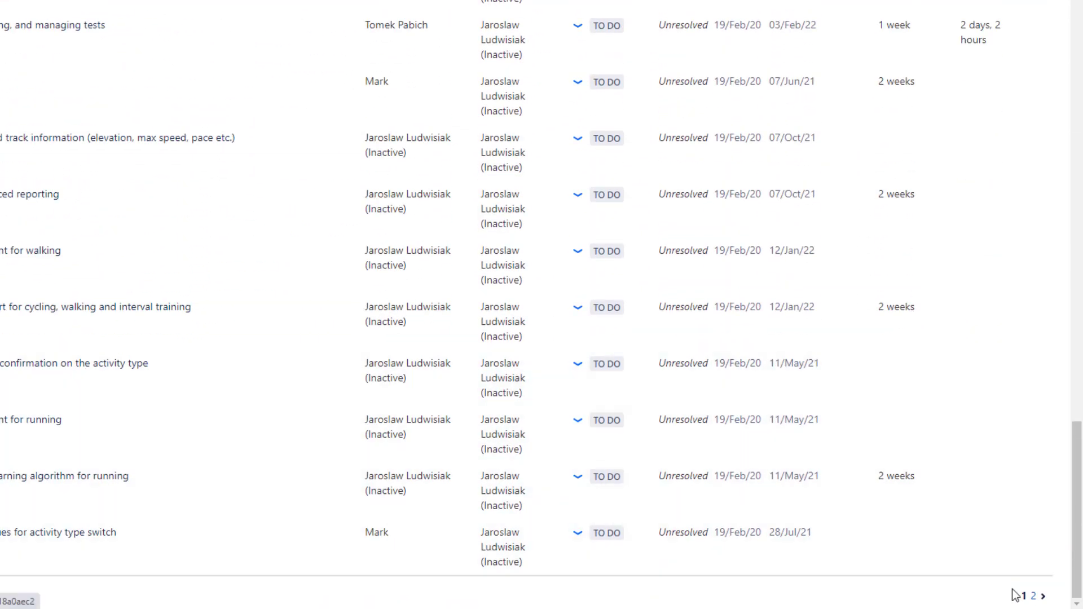
pyautogui.scroll(20, 710, 389)
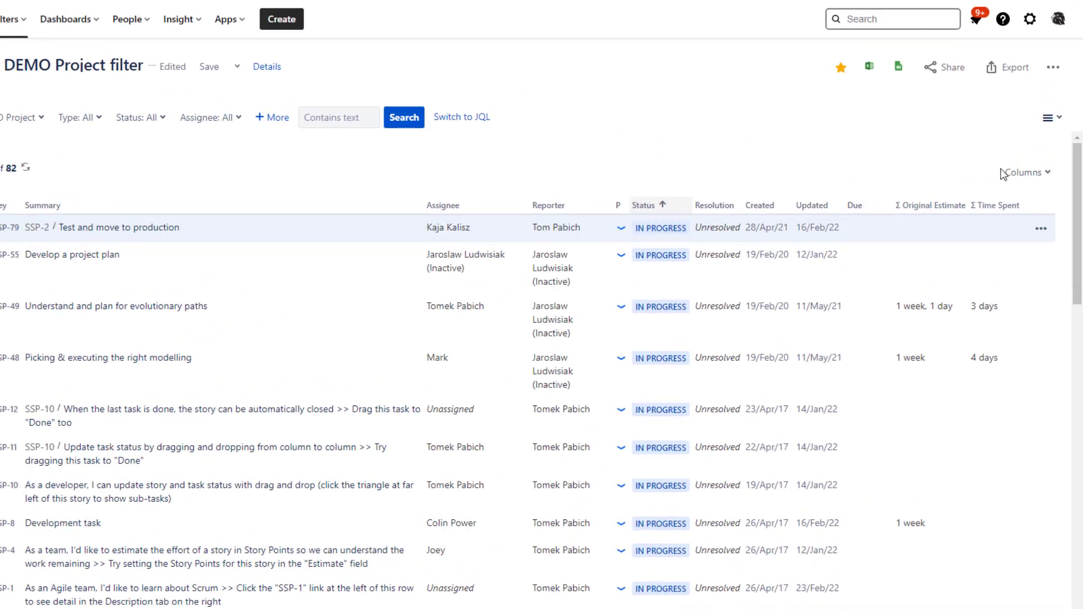
# Add the Description column to the personal default columns of the issue list
pyautogui.click(1007, 173)
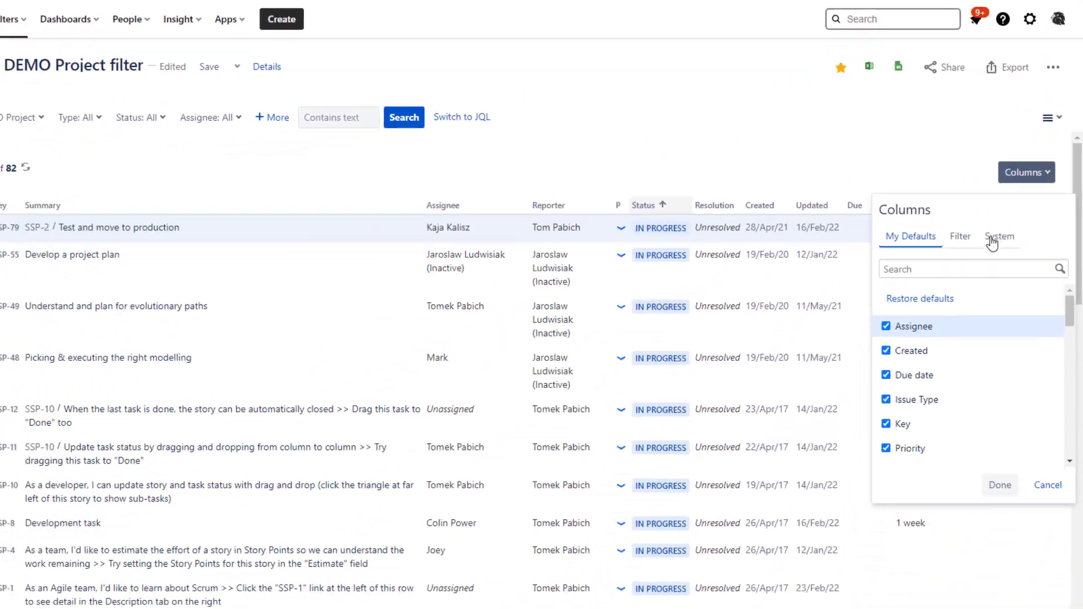
pyautogui.click(923, 269)
pyautogui.write('descri')
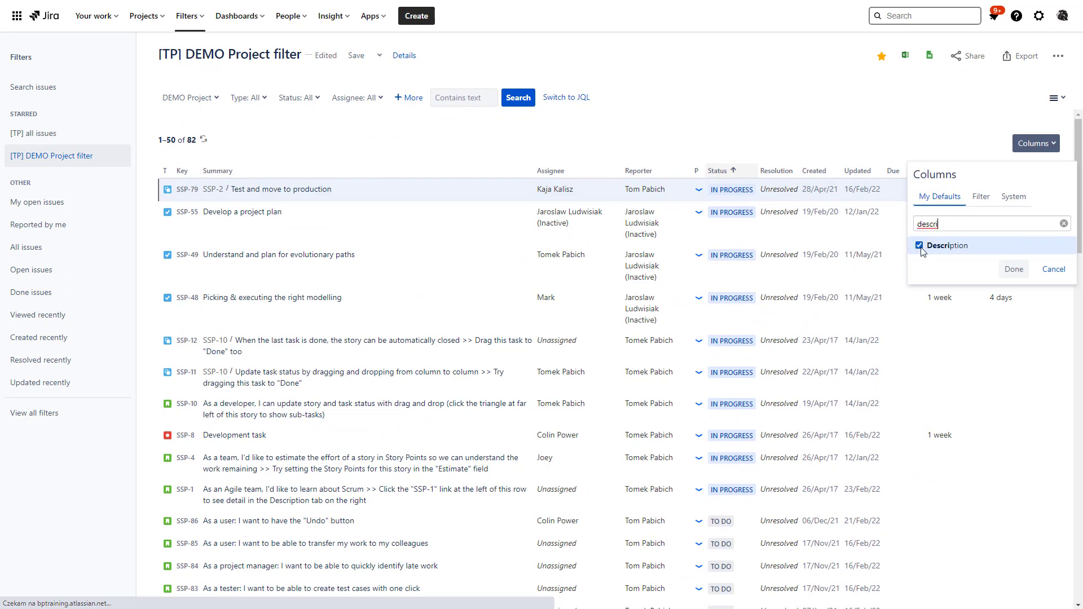
pyautogui.click(1013, 269)
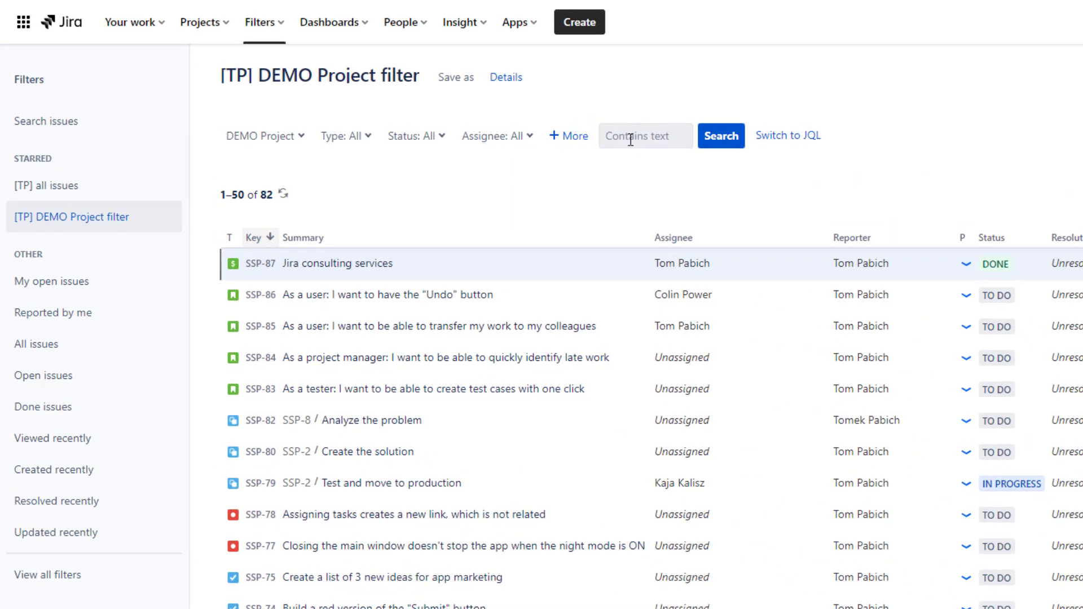
# Search within the DEMO Project filter for issues containing the text "status AND user"
pyautogui.click(631, 140)
pyautogui.write('status AND user')
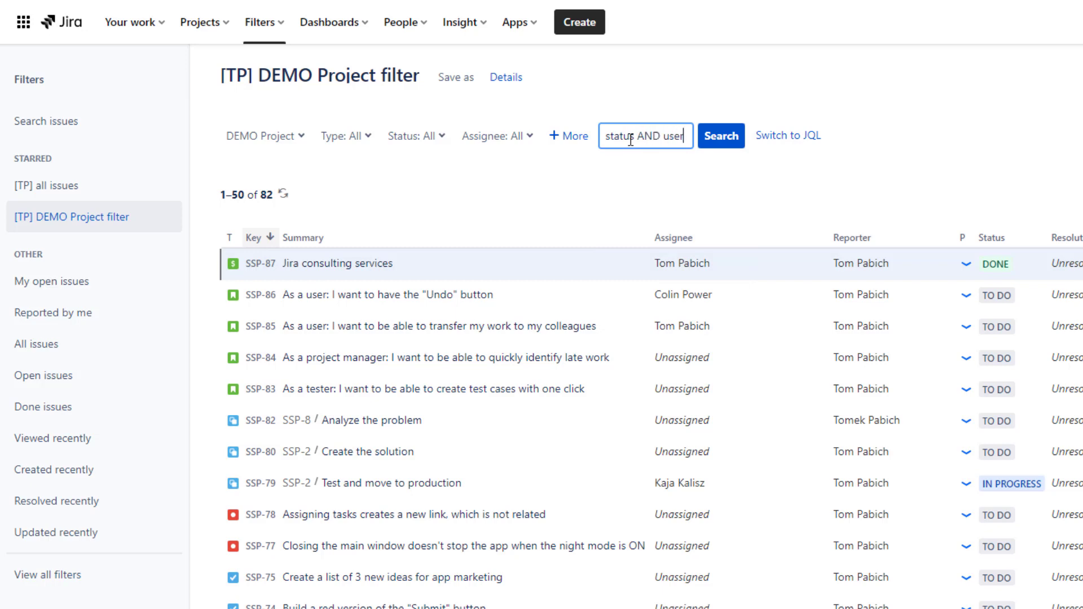
pyautogui.press('Return')
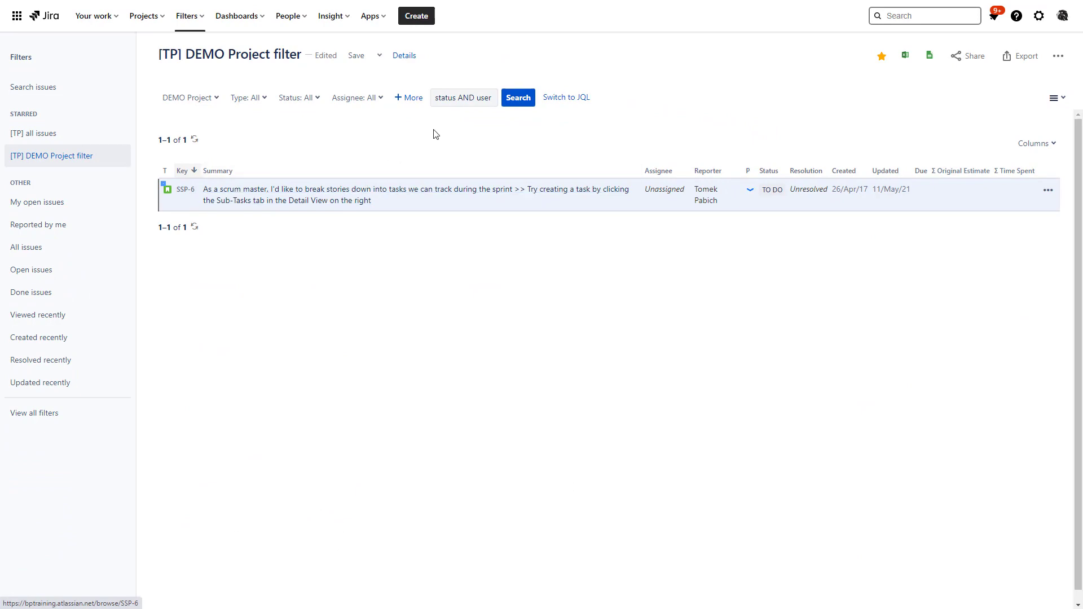
# Clear the contained-text criterion and rerun the DEMO Project filter search
pyautogui.tripleClick(470, 100)
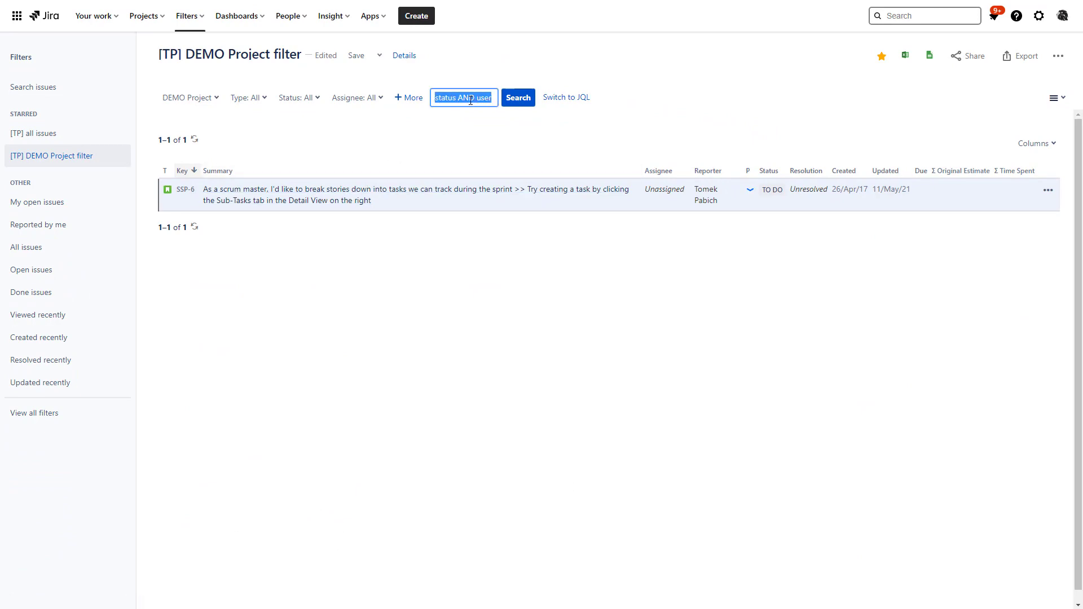
pyautogui.press('BackSpace')
pyautogui.press('Return')
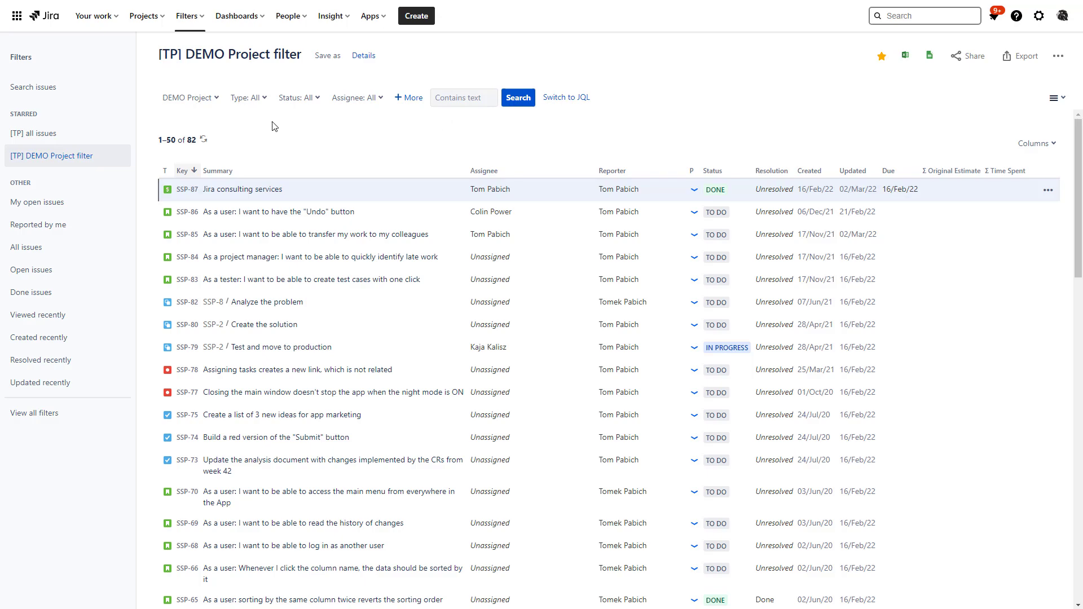
# Review the options of the project, type, status and assignee criteria, and add the Currency criterion only to inspect its values before removing it
pyautogui.click(217, 102)
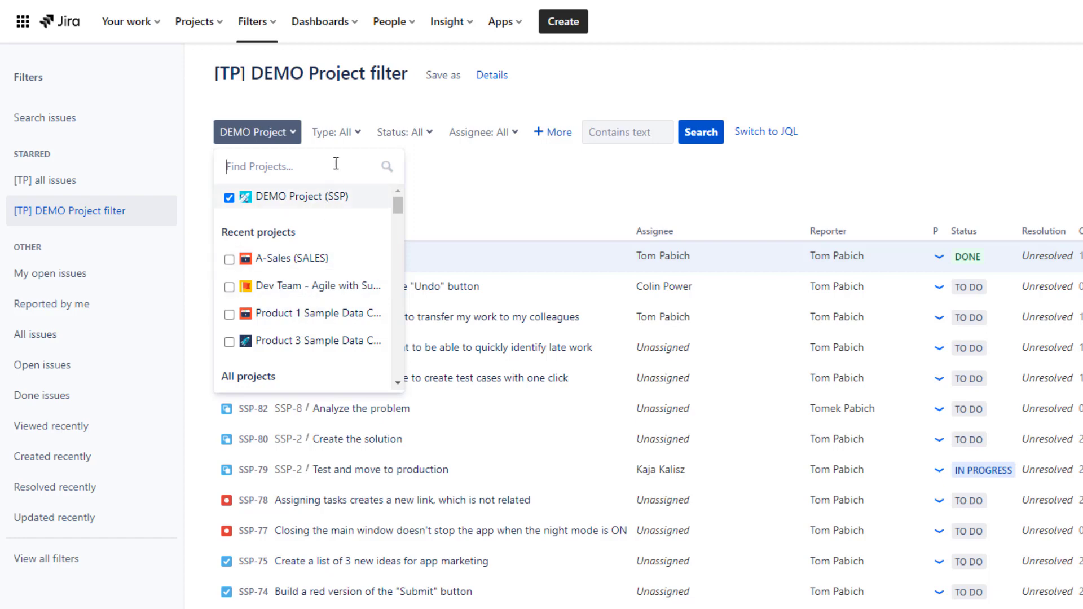
pyautogui.click(356, 133)
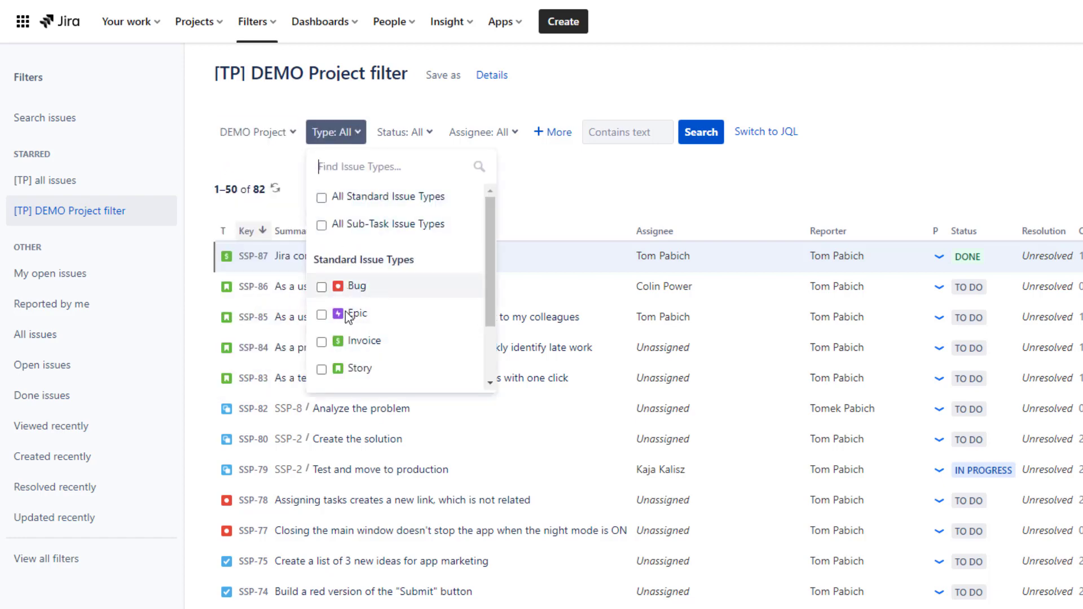
pyautogui.click(415, 135)
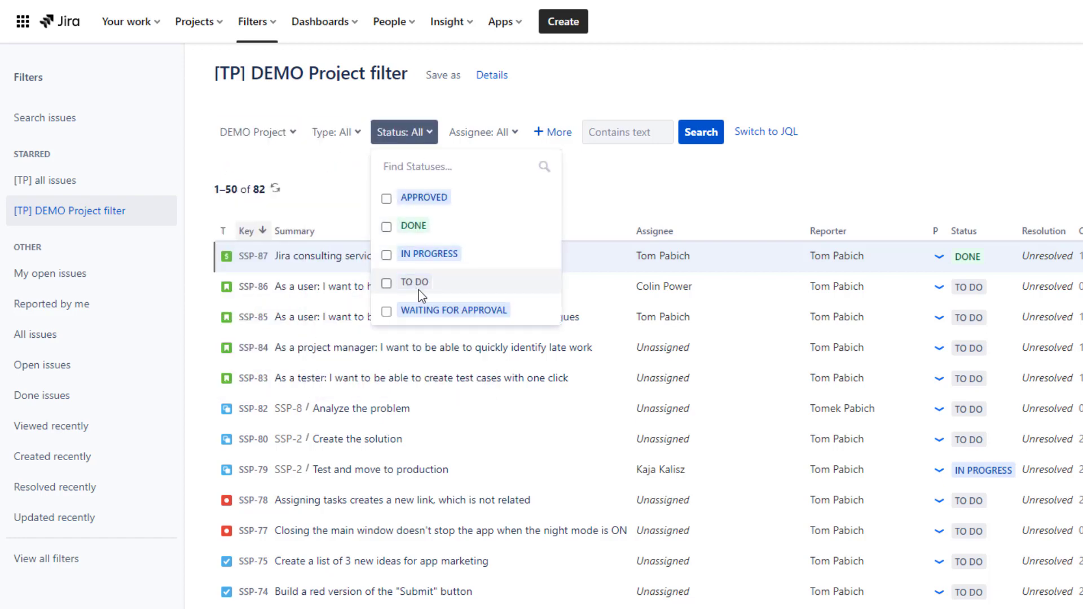
pyautogui.click(501, 135)
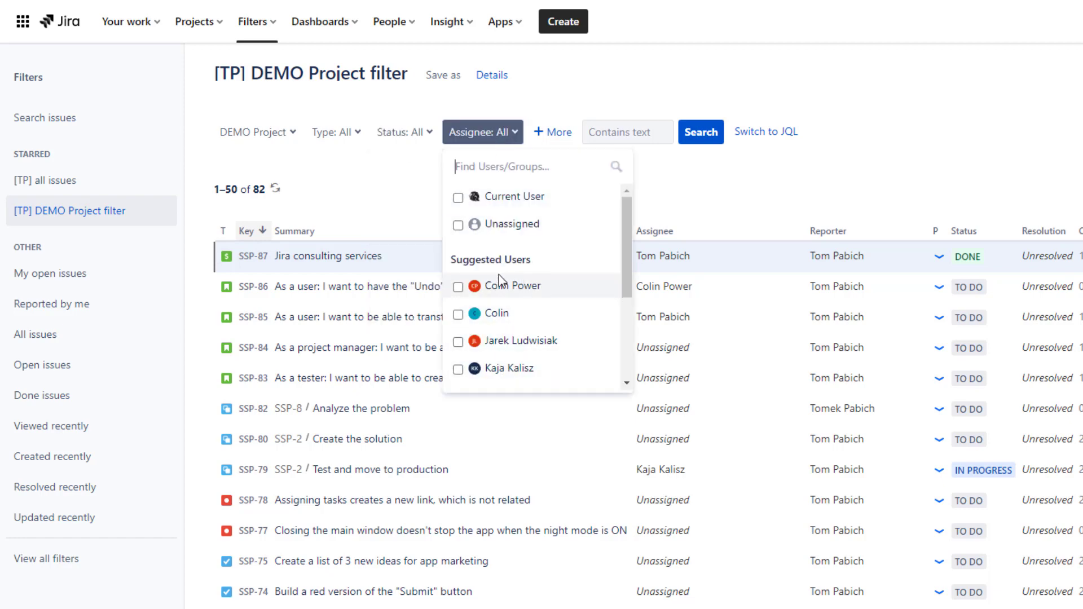
pyautogui.click(565, 135)
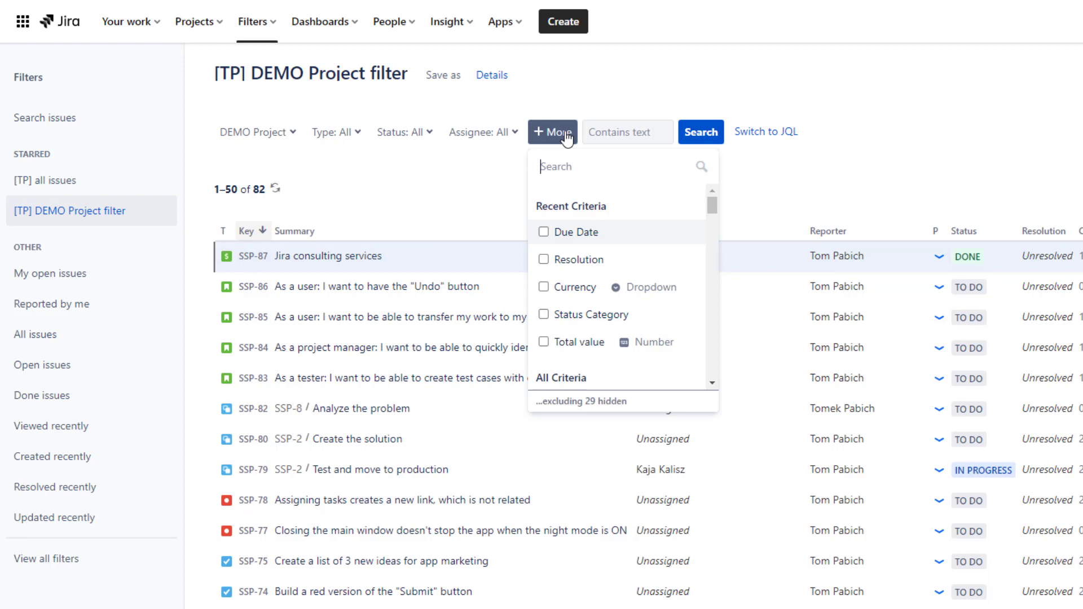
pyautogui.click(543, 287)
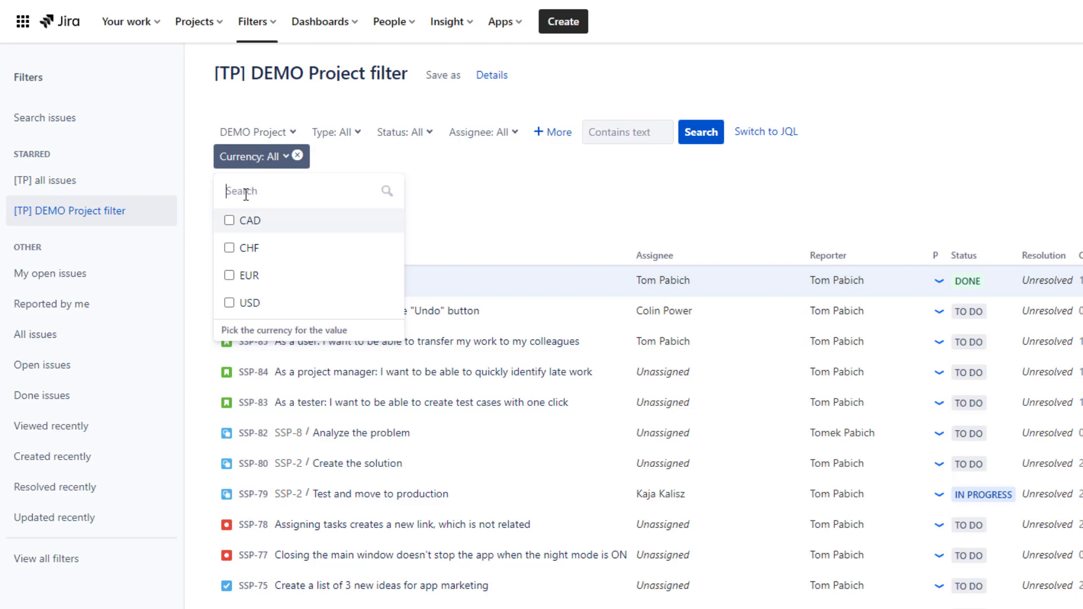
pyautogui.click(297, 158)
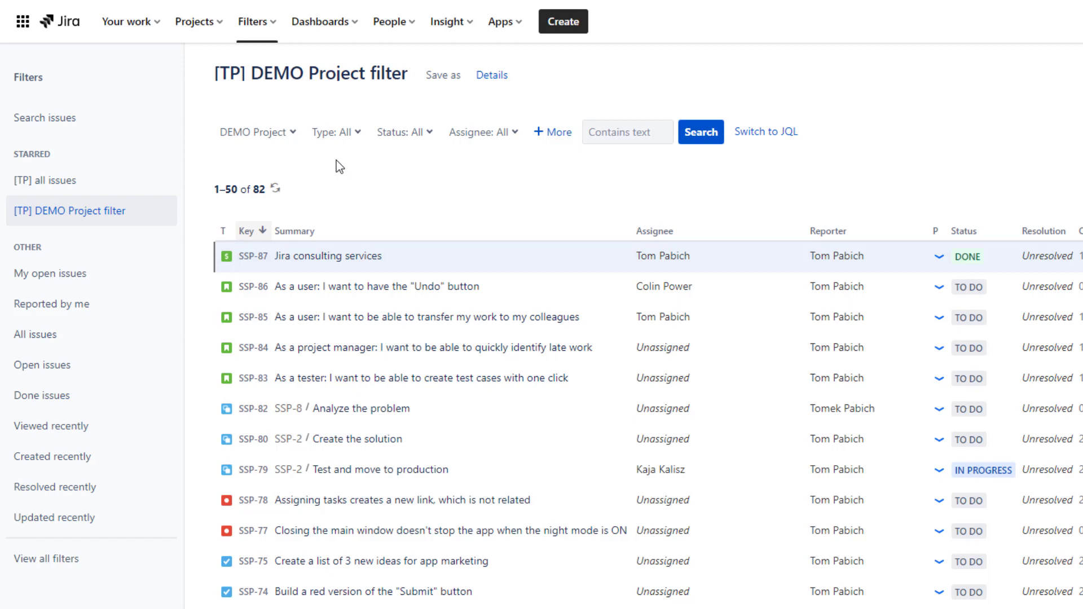
# Add the Dev Team, Product 1 and Product 3 sample projects to the filter's project criterion
pyautogui.click(291, 135)
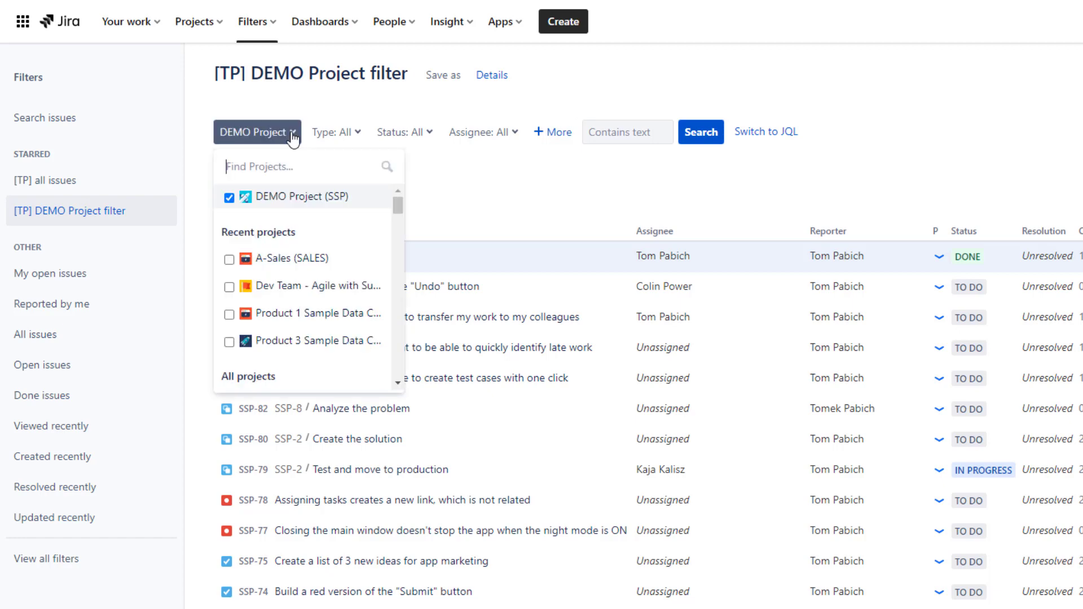
pyautogui.click(231, 287)
pyautogui.click(230, 315)
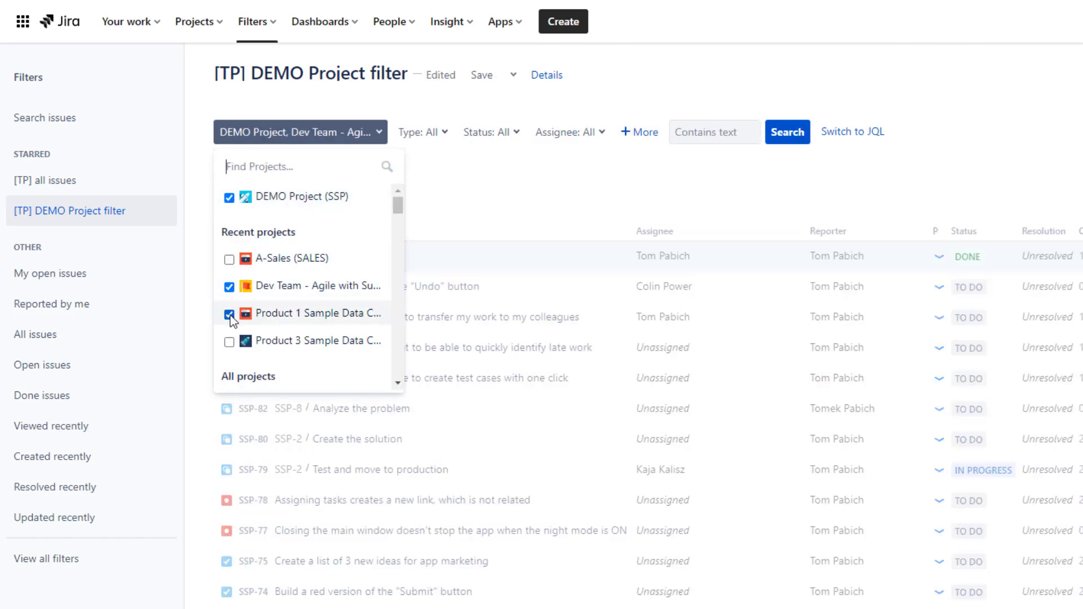
pyautogui.click(229, 344)
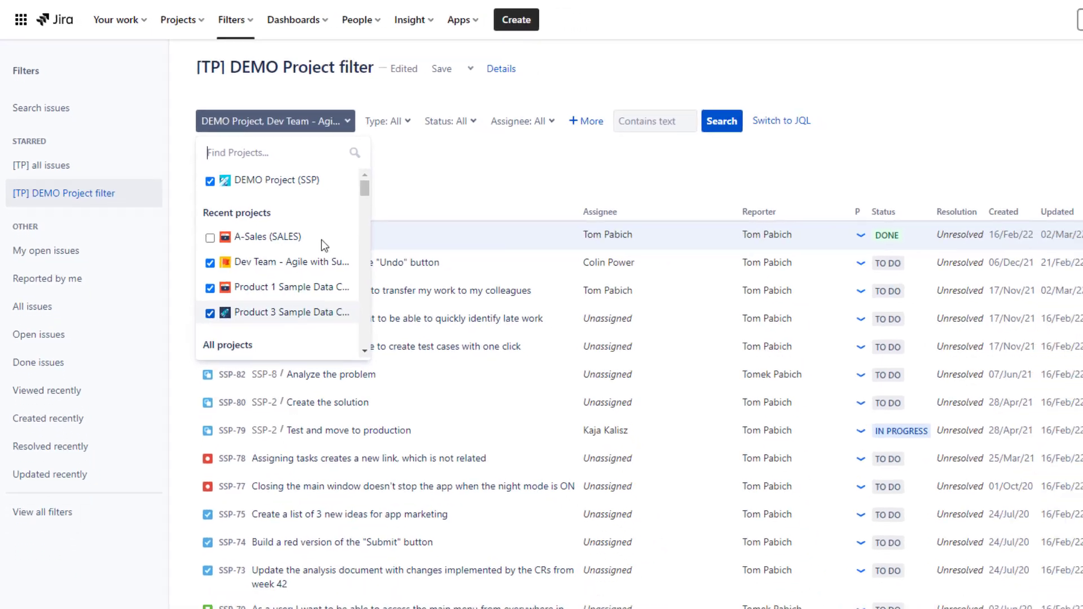
pyautogui.click(472, 194)
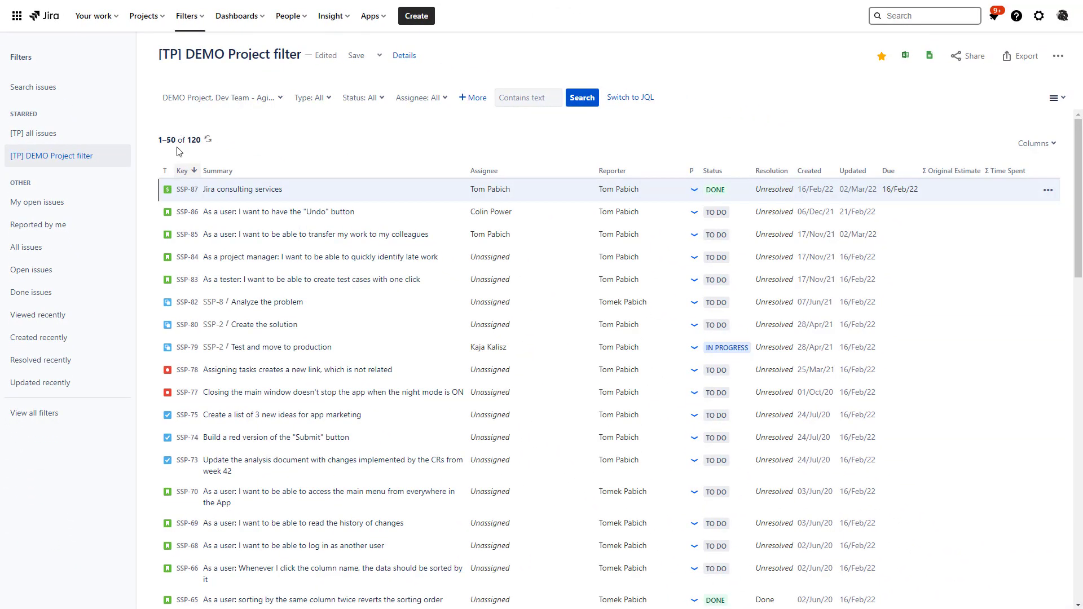
# Remove the Product 1 and Product 3 projects from the project criterion and limit the issue type to Task
pyautogui.click(278, 98)
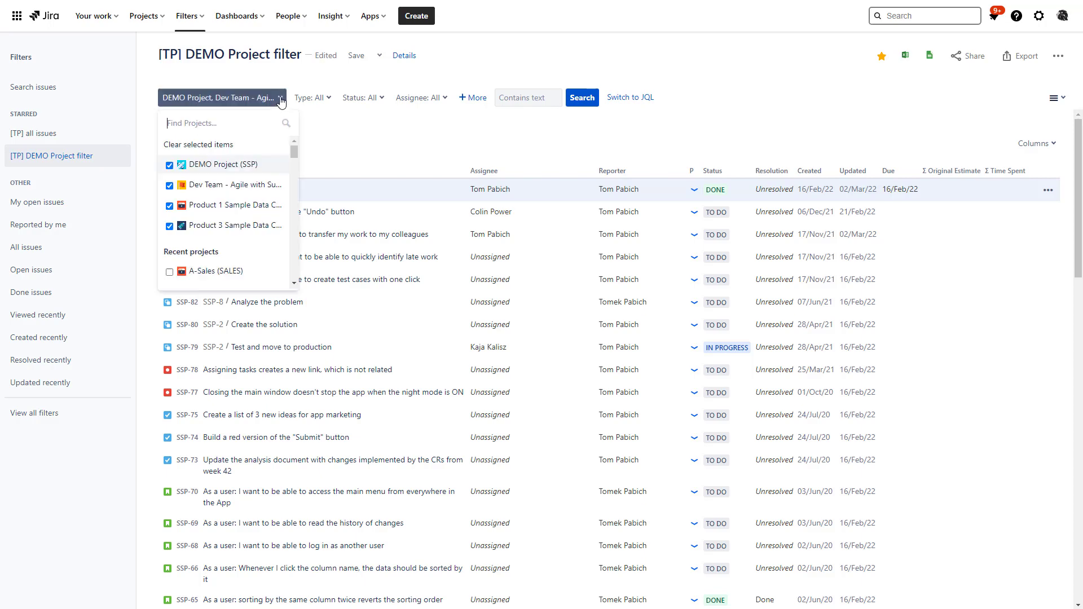
pyautogui.click(170, 206)
pyautogui.click(326, 123)
pyautogui.click(325, 100)
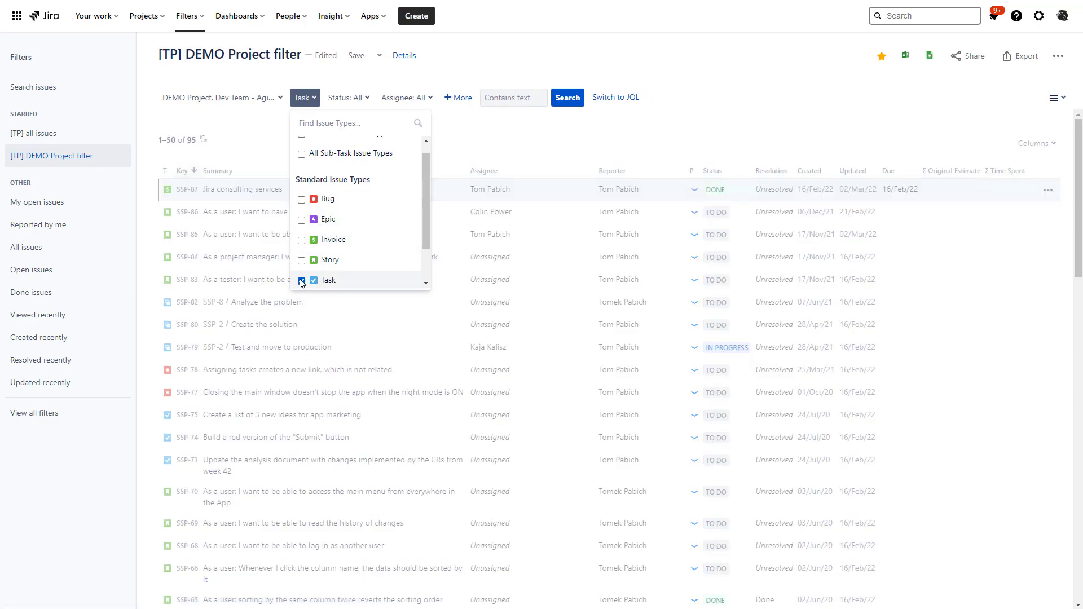
pyautogui.click(256, 161)
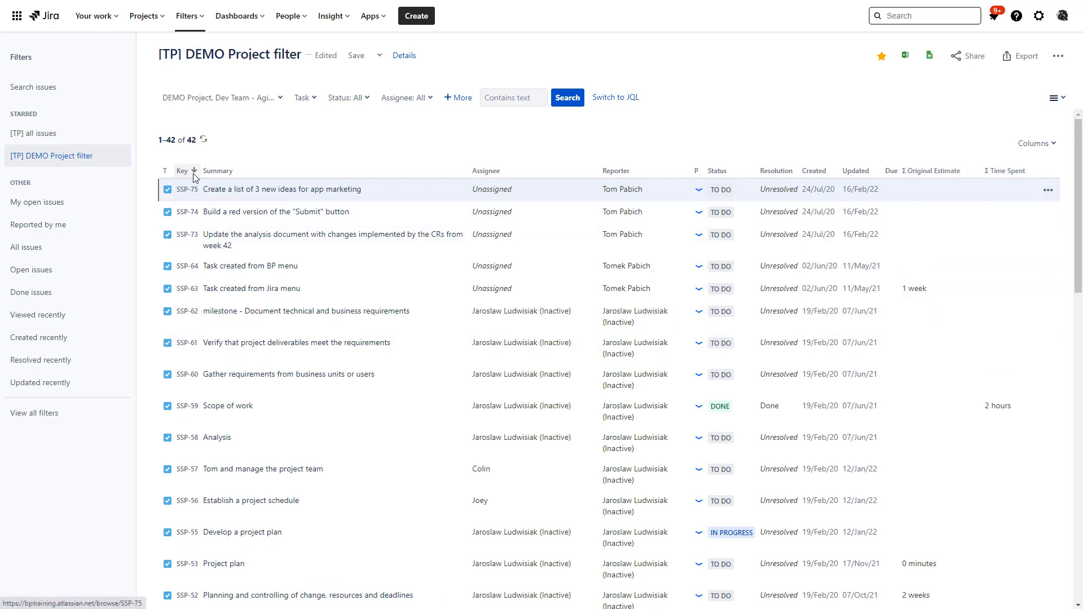
# Clear the Task type and deselect the Dev Team project, leaving only DEMO Project in the criteria
pyautogui.click(314, 101)
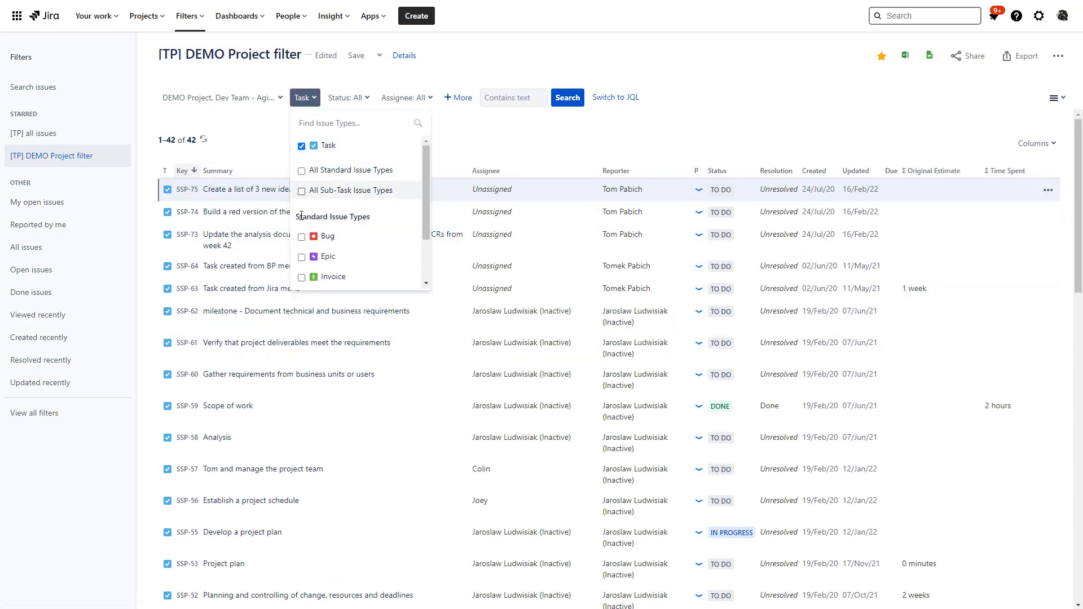
pyautogui.click(302, 147)
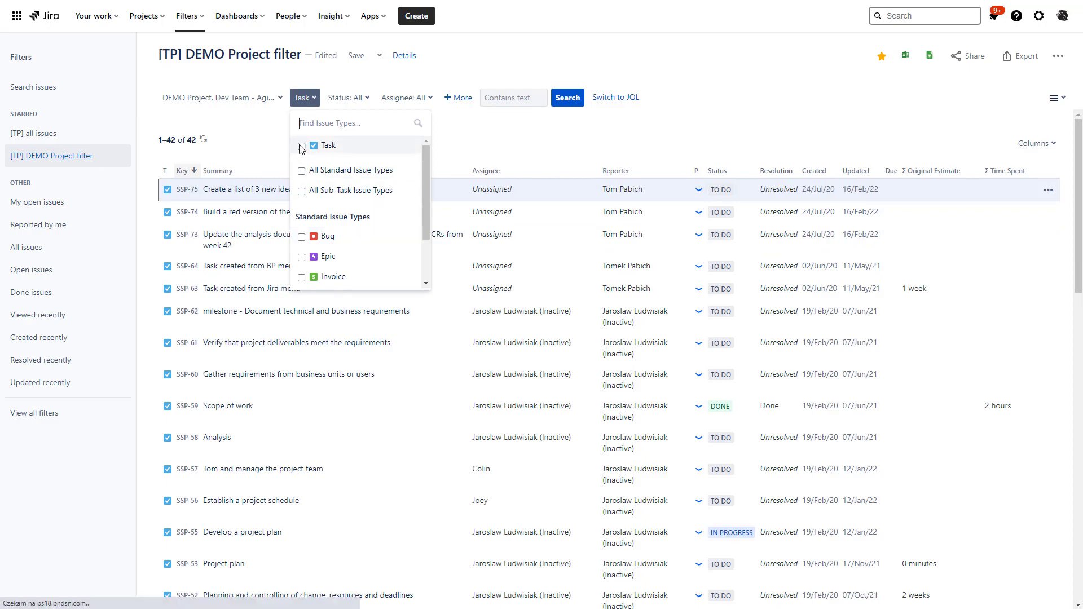
pyautogui.click(211, 100)
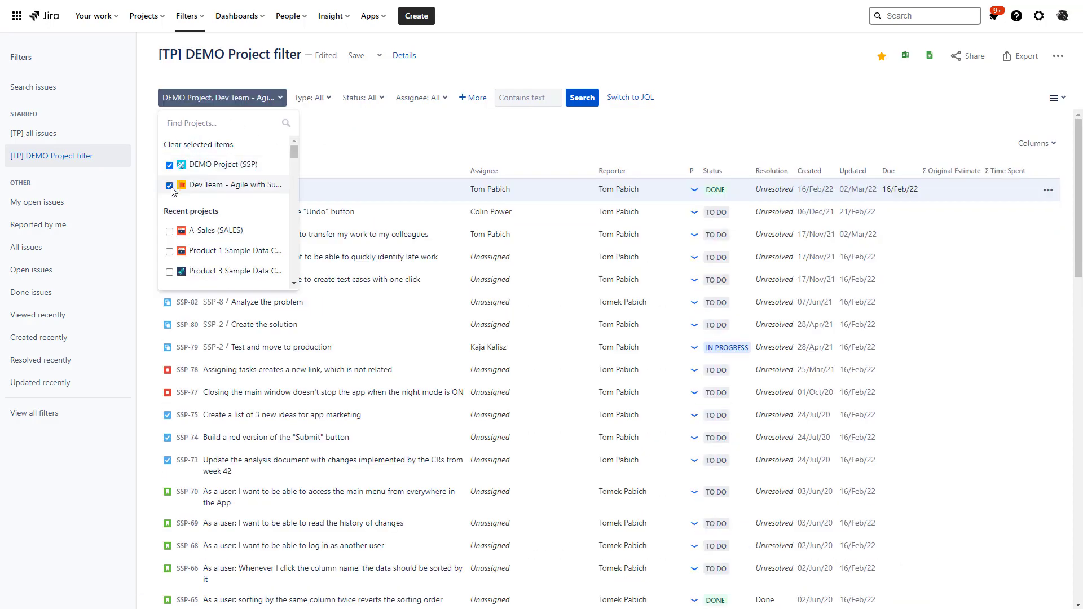
pyautogui.click(170, 186)
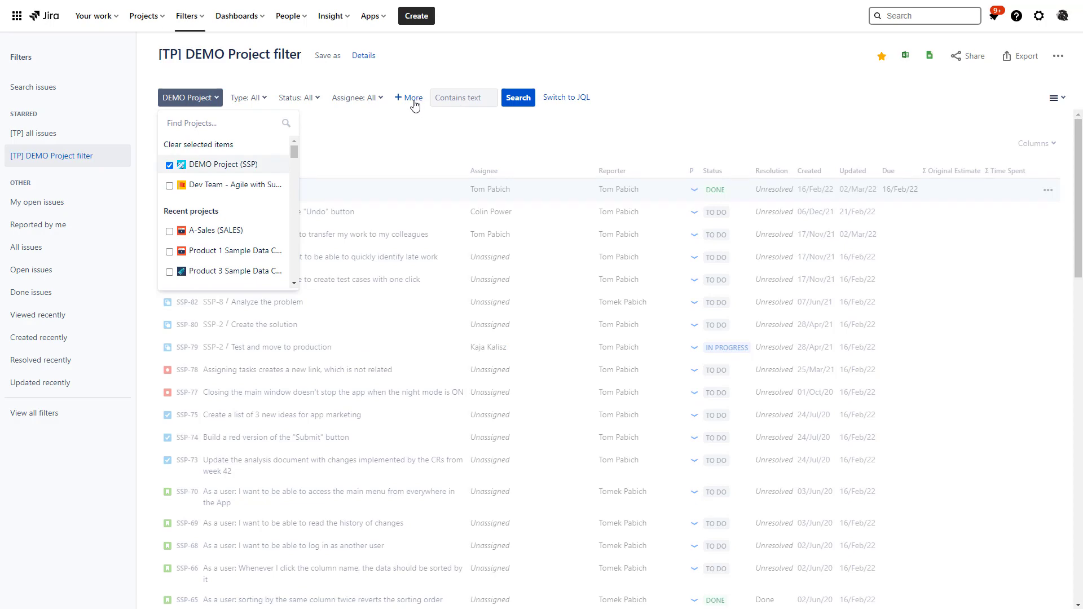
# Add the Due Date criterion to review its overdue and date range options, and remove it from the filter
pyautogui.click(413, 100)
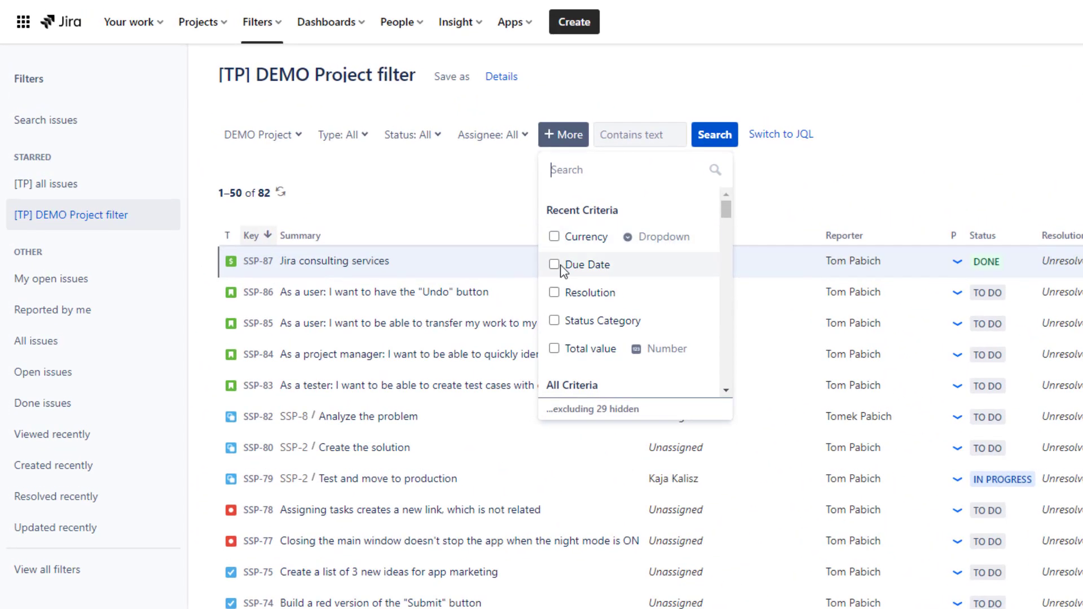
pyautogui.click(555, 265)
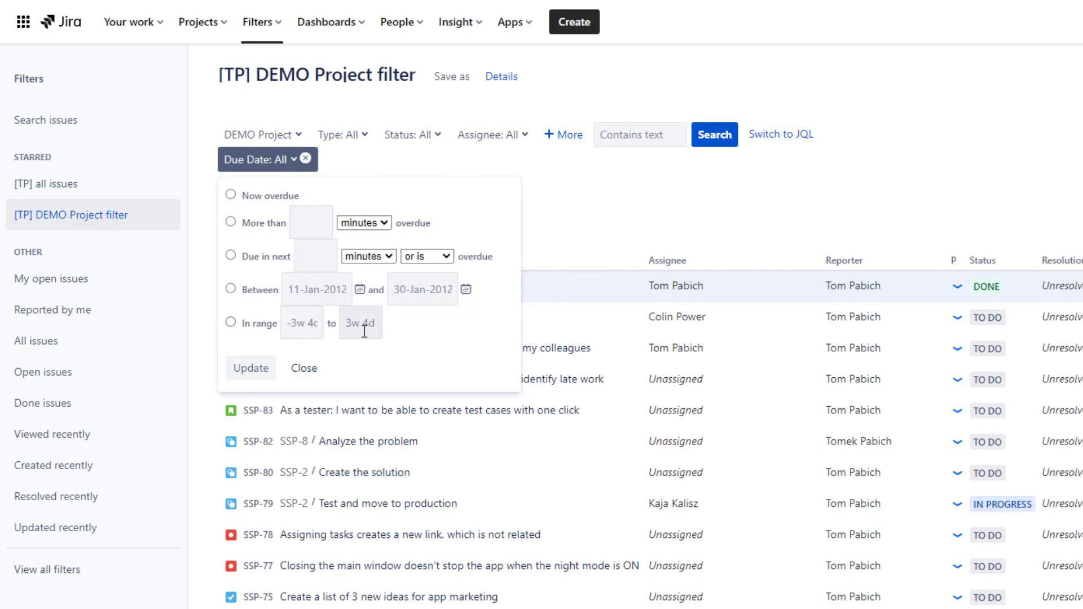
pyautogui.click(304, 367)
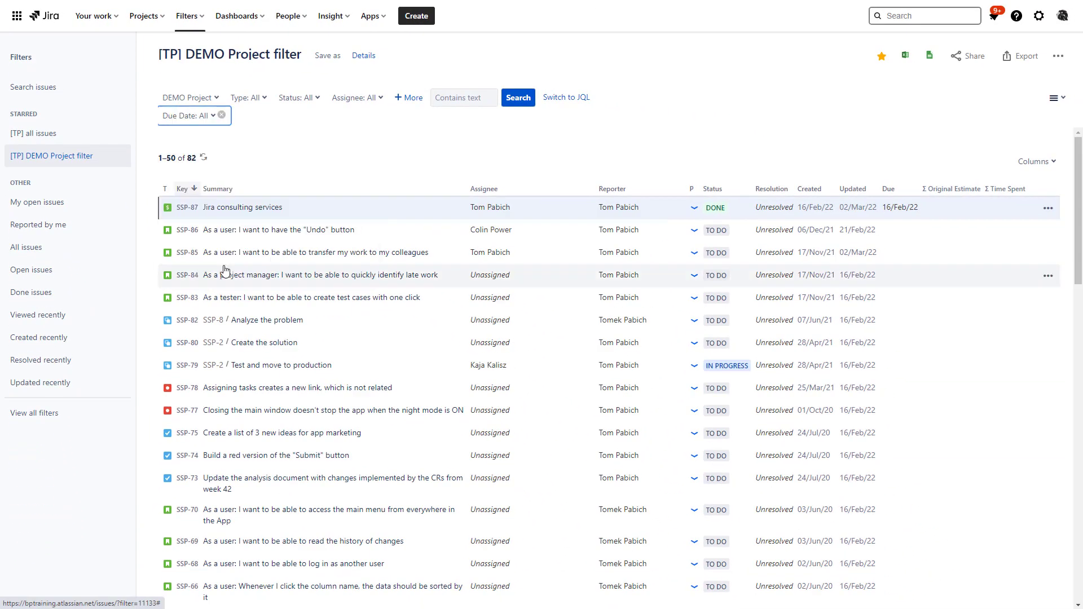
pyautogui.click(221, 116)
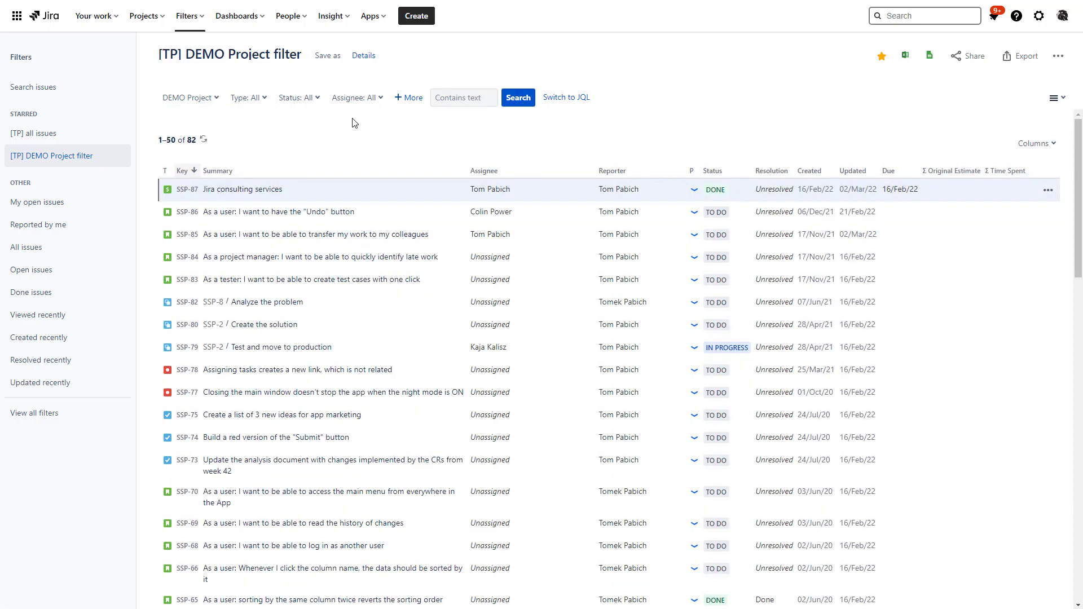
# Look at the assignee choices in the filter and at the additional criteria in the DEMO Project's issues view
pyautogui.click(380, 102)
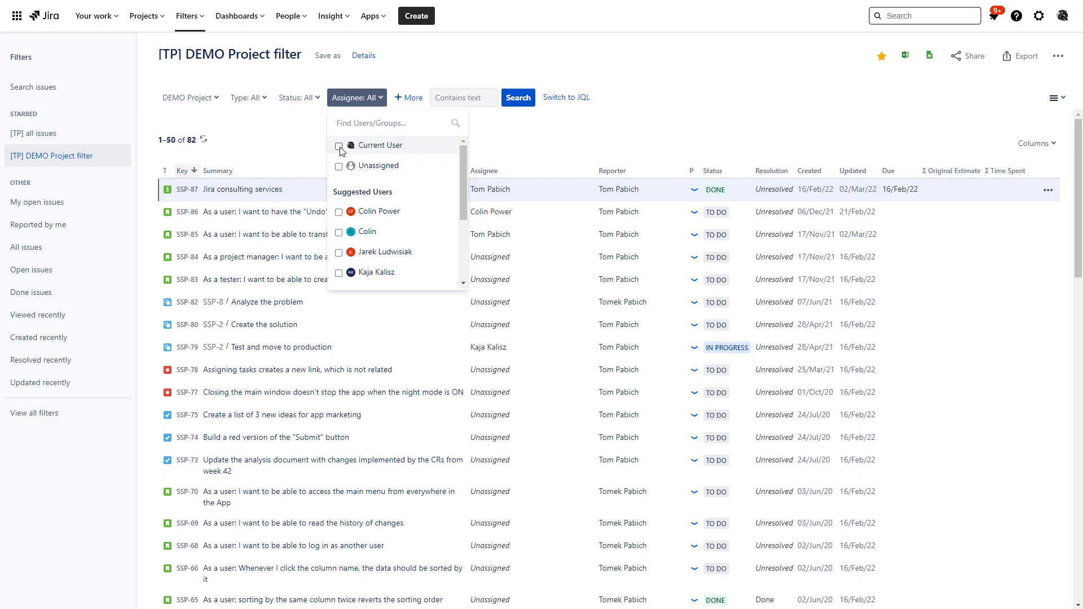
pyautogui.click(311, 145)
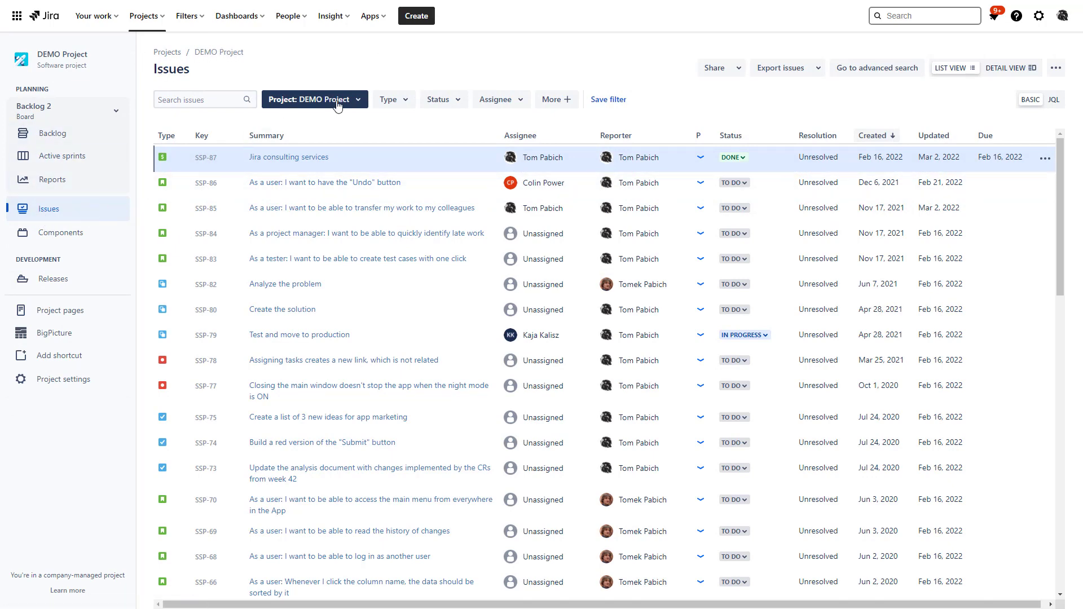
pyautogui.click(566, 99)
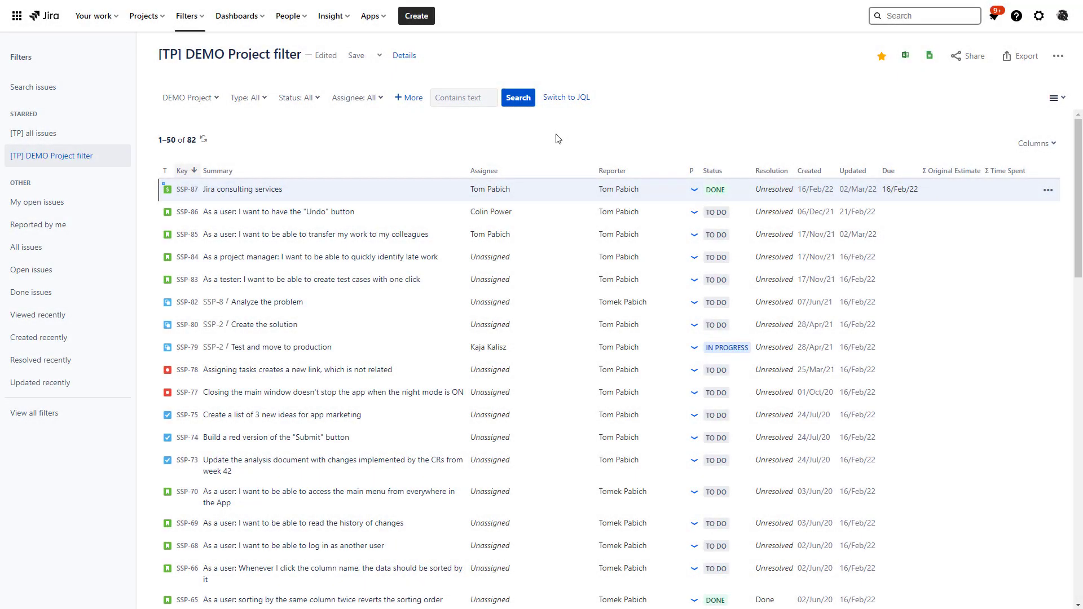
# Show the DEMO Project filter as a JQL query and examine the whole statement
pyautogui.click(578, 100)
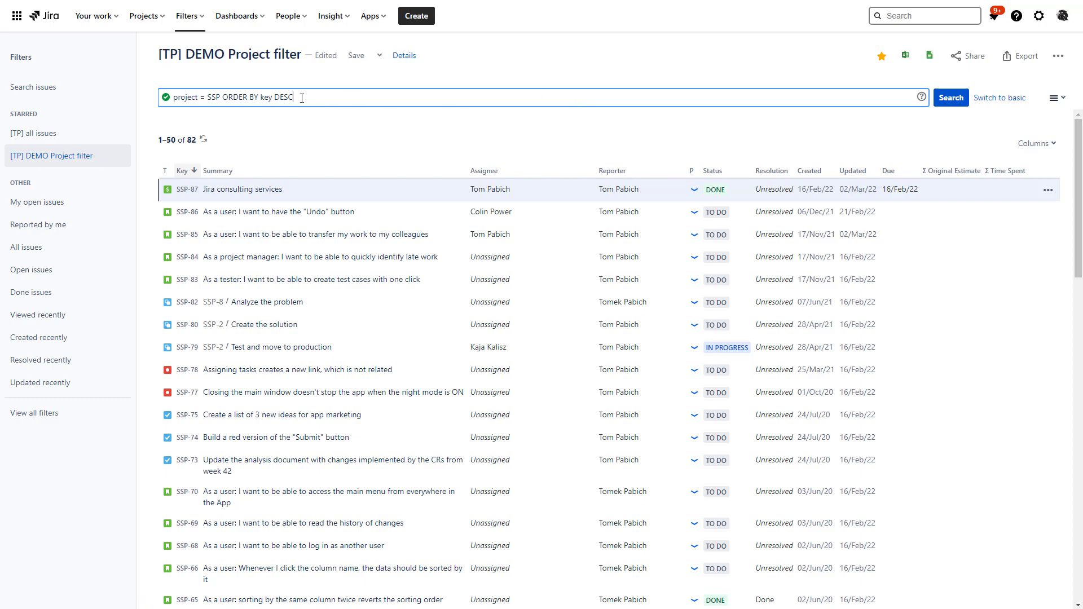
pyautogui.moveTo(302, 97); pyautogui.dragTo(175, 103)
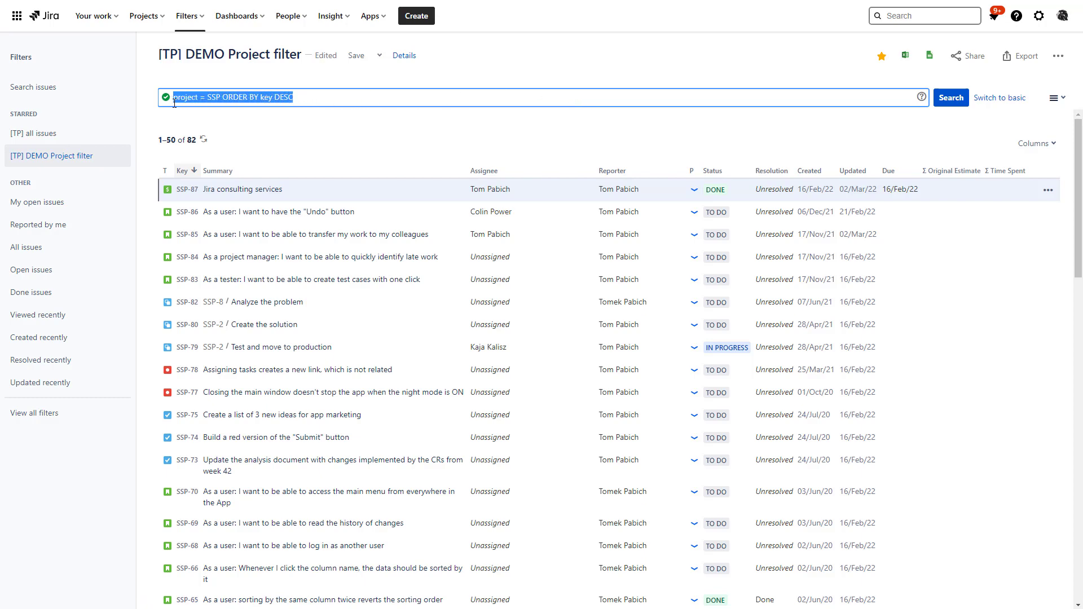
pyautogui.click(653, 124)
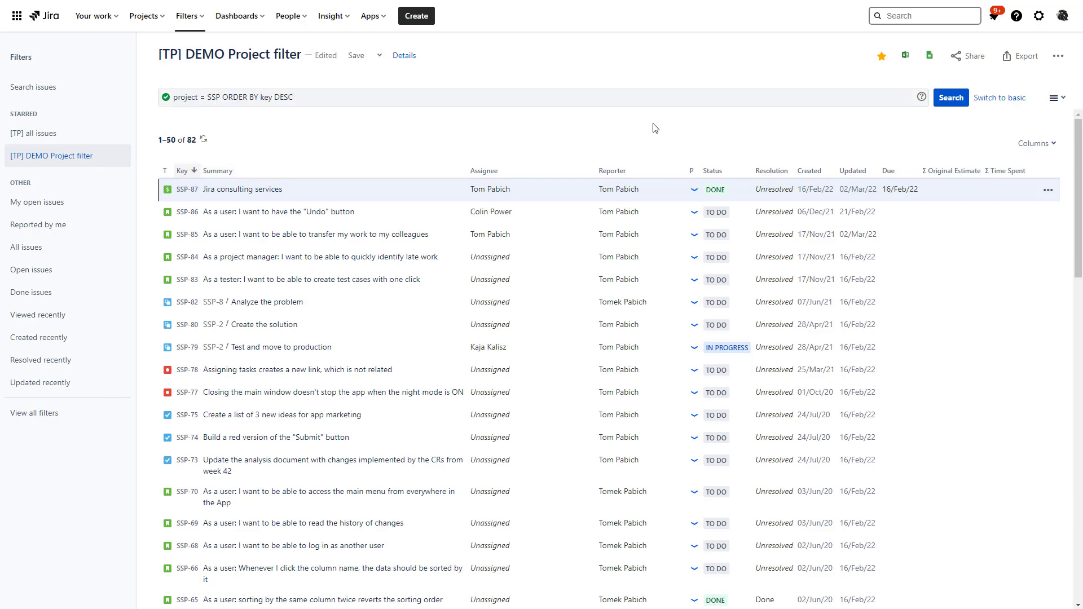
# Restrict the issue type to Bug in basic search, and view the project and issue type clauses of the filter in JQL
pyautogui.click(999, 98)
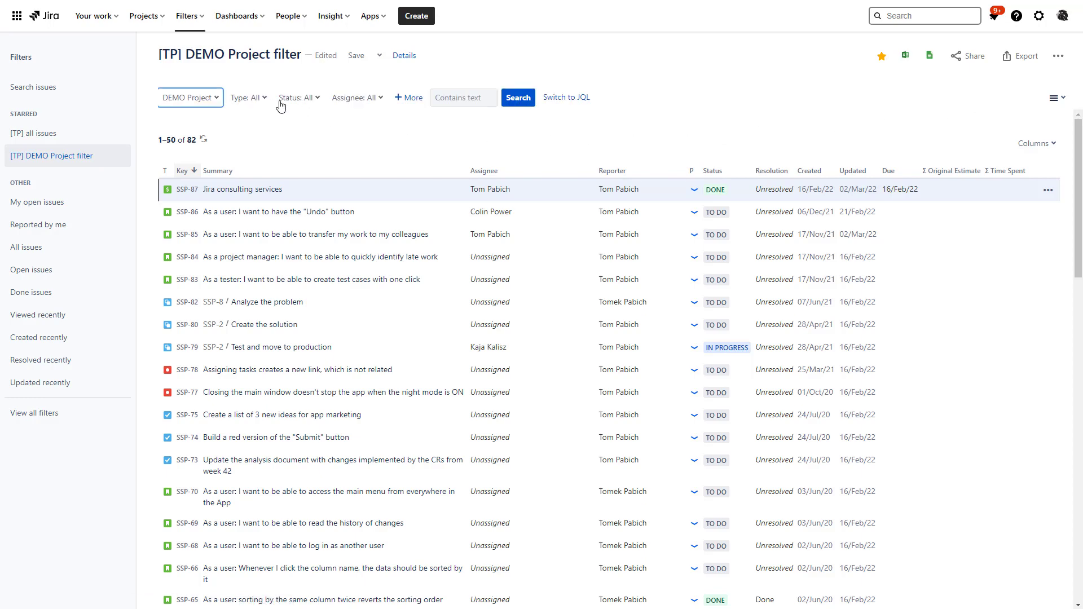
pyautogui.click(260, 99)
pyautogui.click(237, 212)
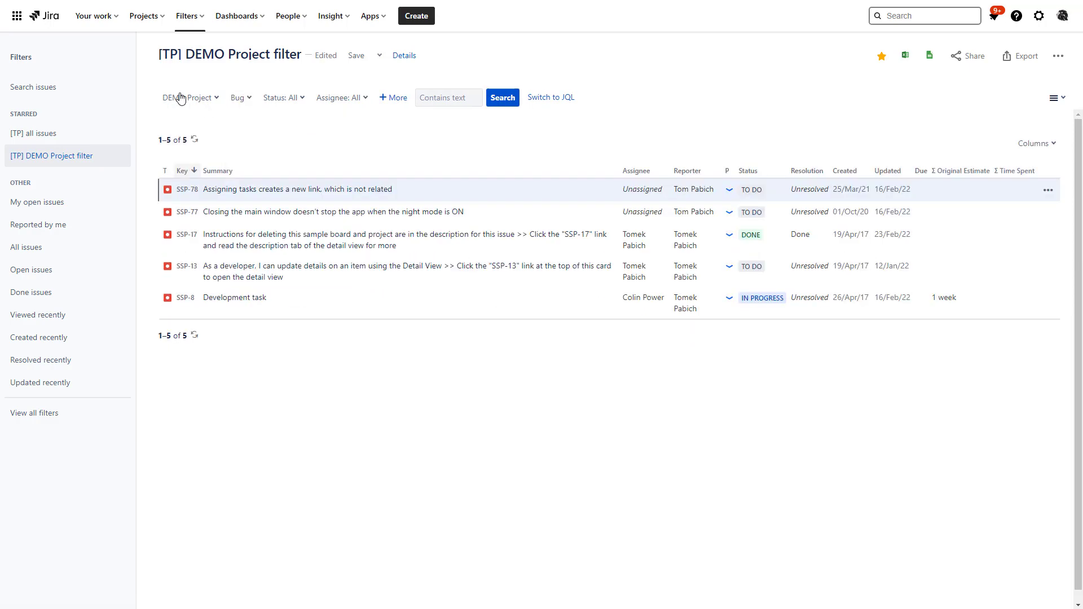
pyautogui.click(545, 98)
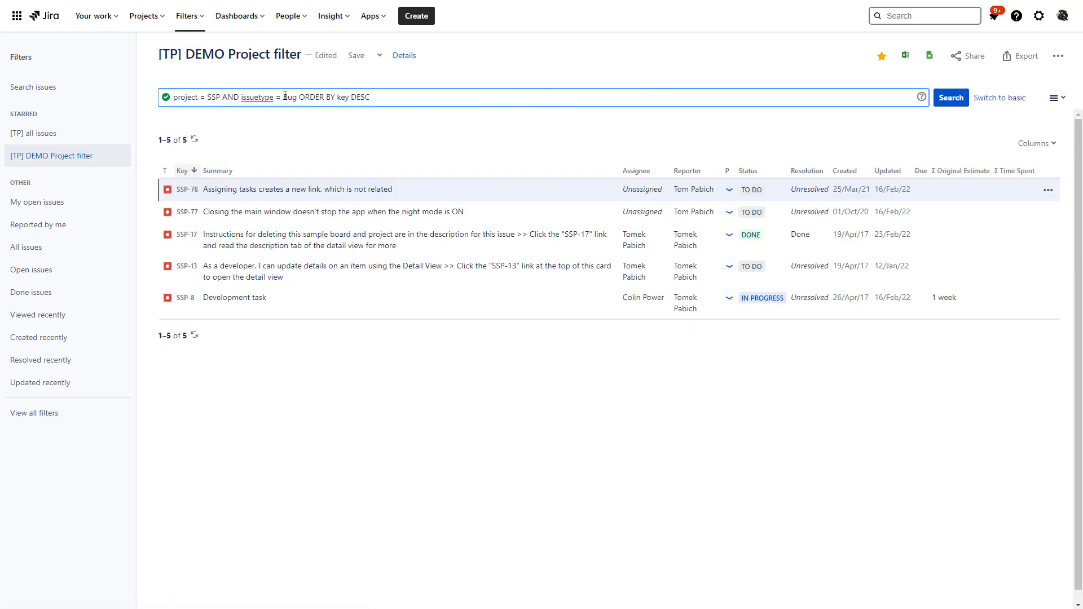
pyautogui.moveTo(173, 97); pyautogui.dragTo(293, 92)
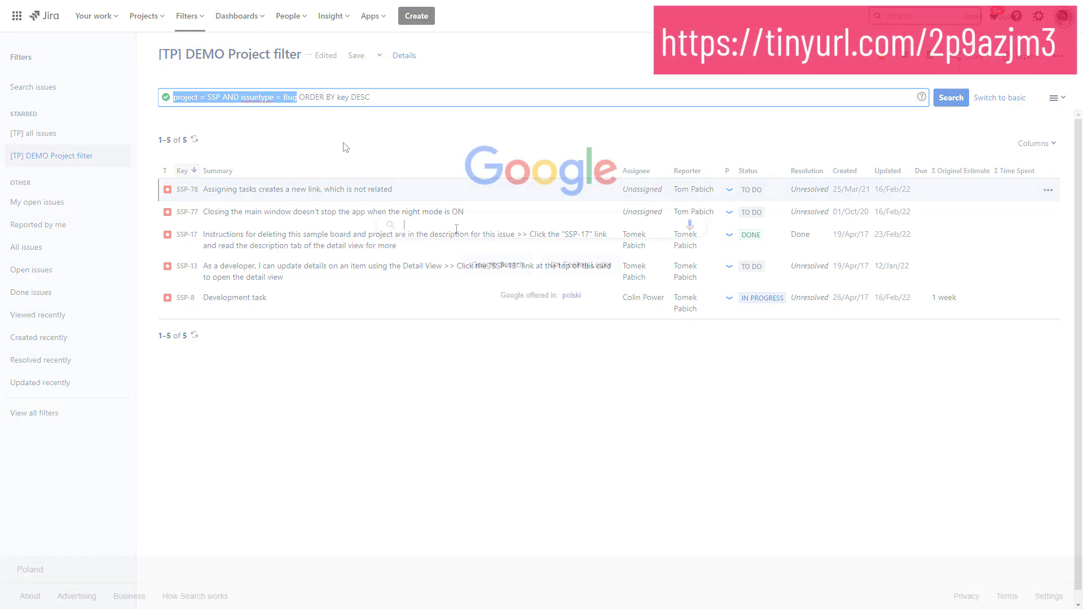
# Switch to Google and search the web for "Jira jql"
pyautogui.write('Jira')
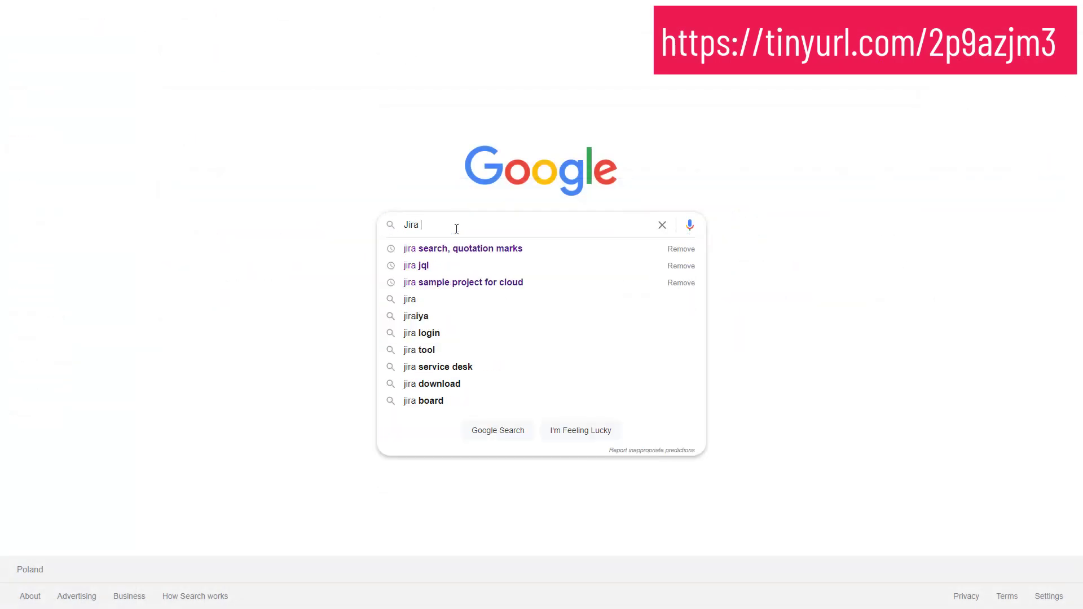
pyautogui.write(' jq')
pyautogui.write('l')
pyautogui.press('Return')
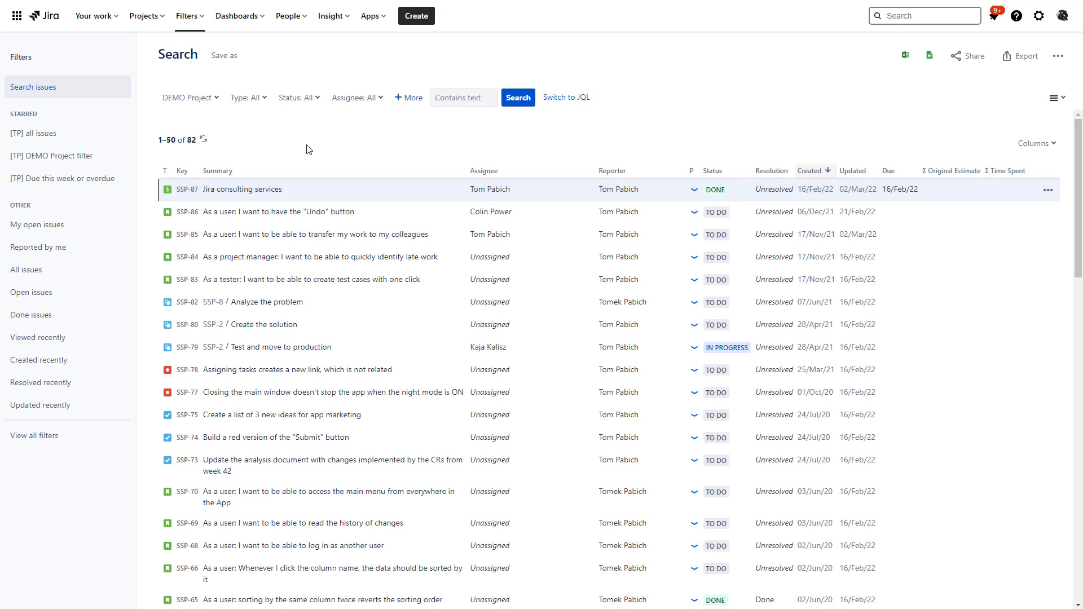
# Restrict the DEMO Project issue search to the Bug issue type
pyautogui.click(214, 99)
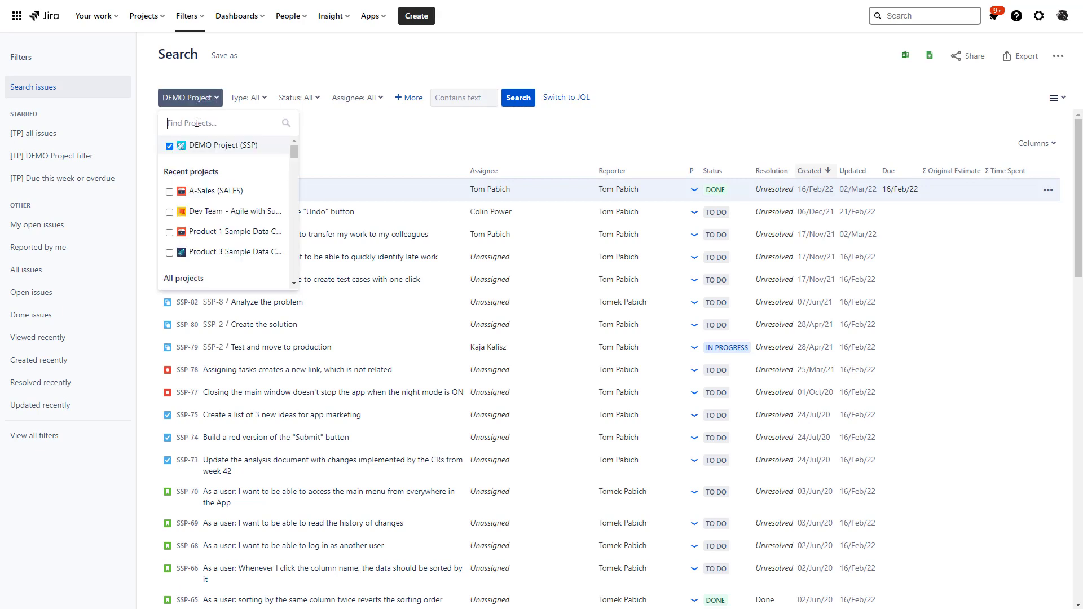
pyautogui.click(258, 99)
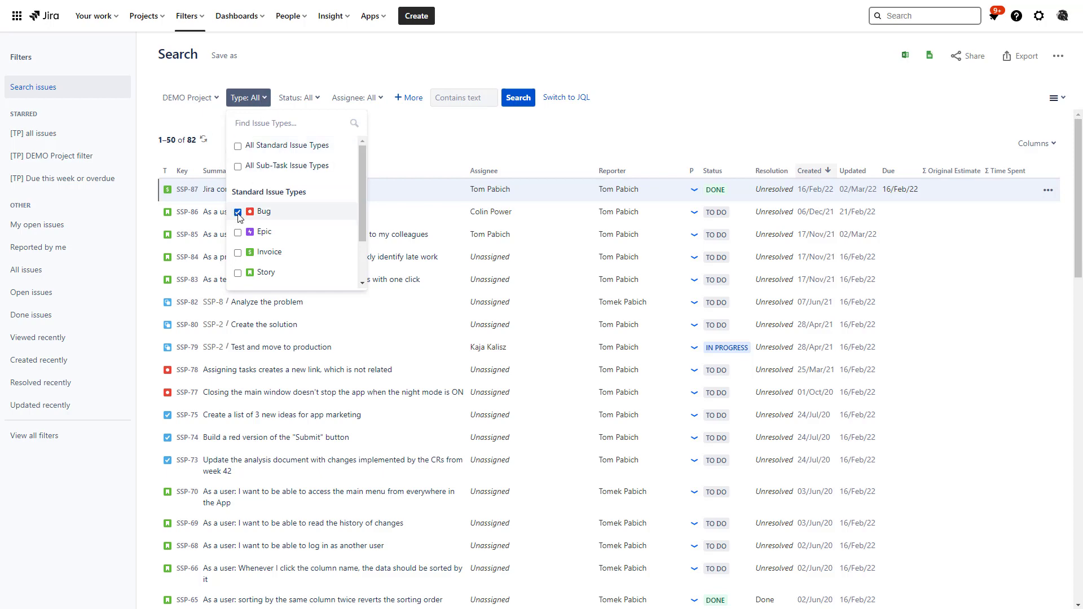
pyautogui.click(397, 137)
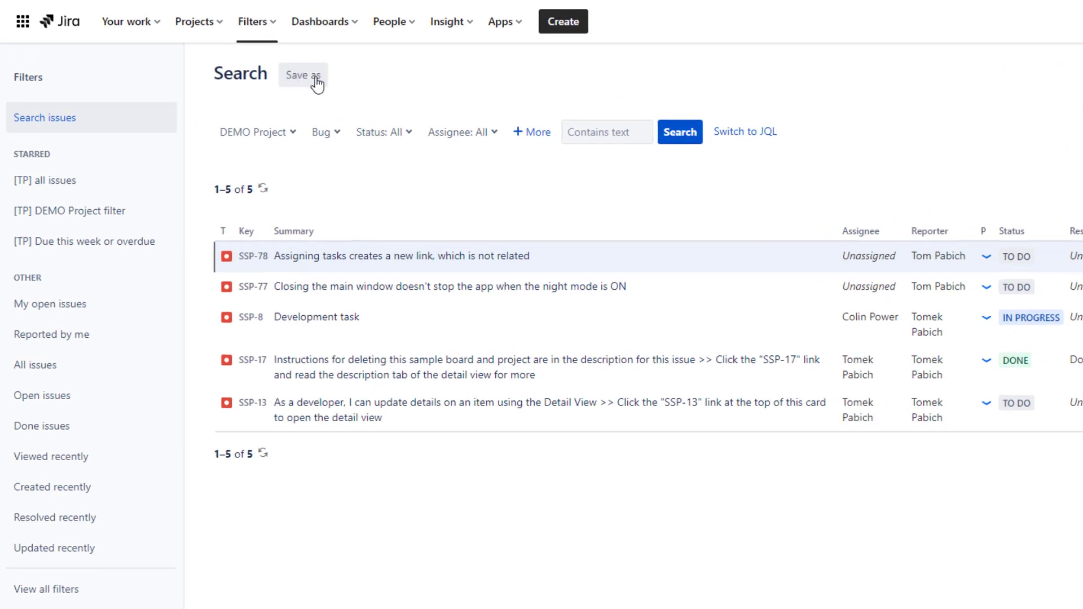
# Save the search as a filter named "[TP] Bugs in DEMO project"
pyautogui.click(316, 82)
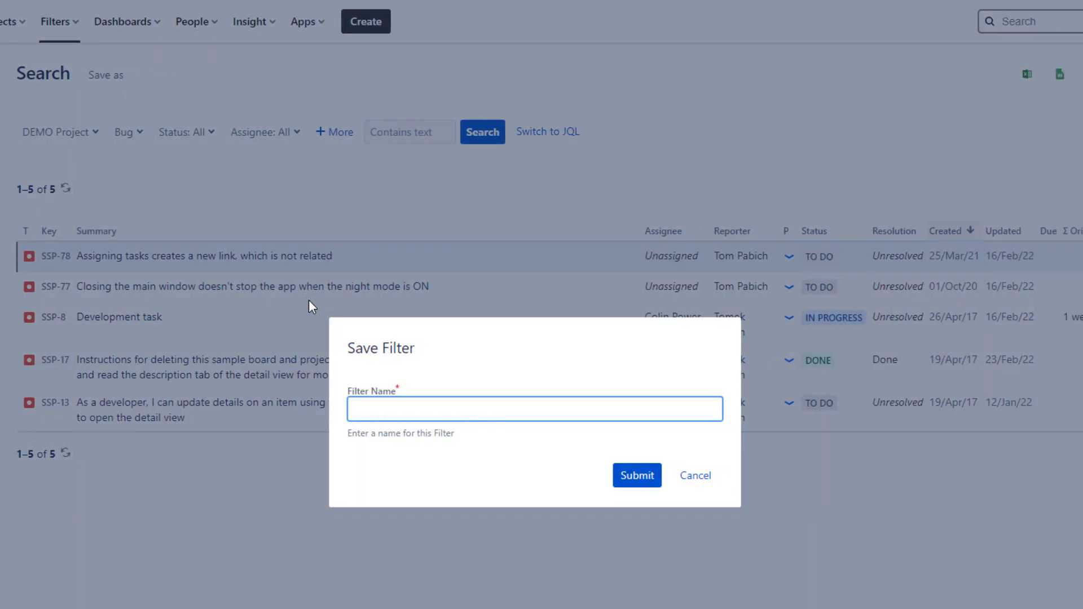
pyautogui.write('[TP')
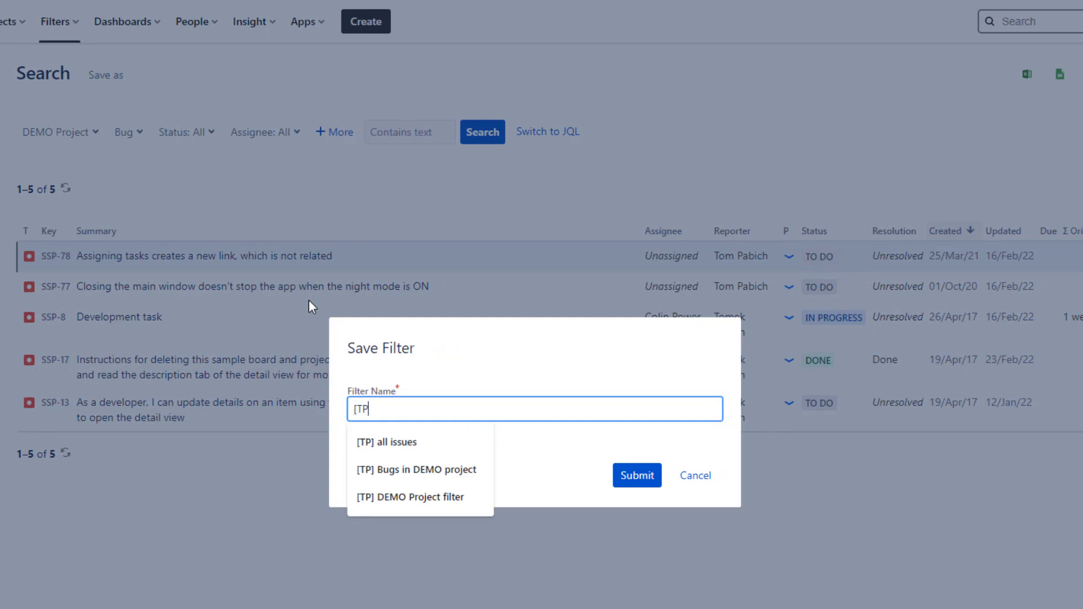
pyautogui.write('] Bugs')
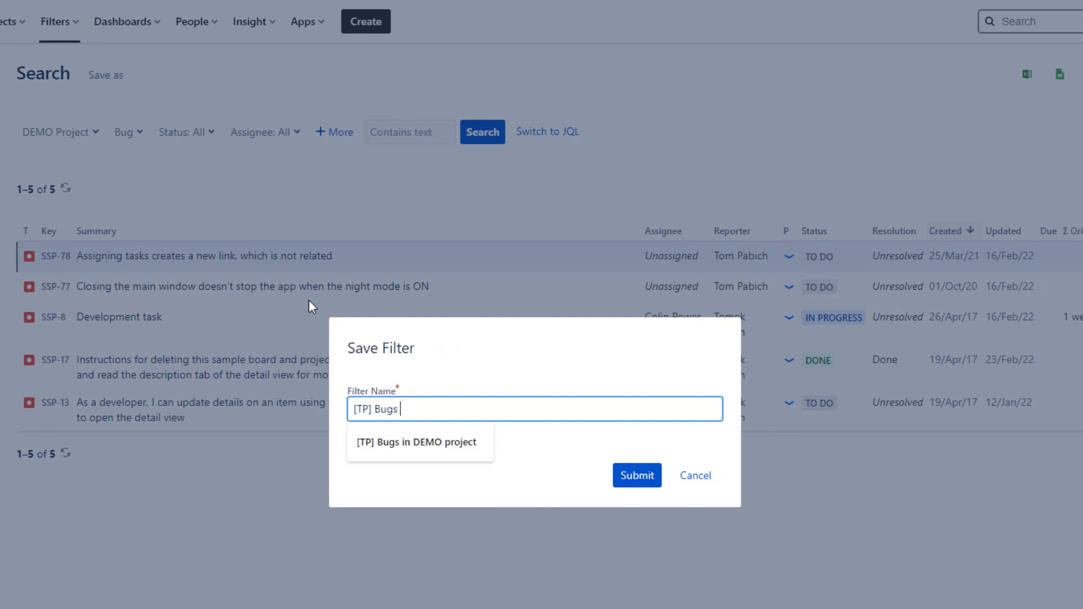
pyautogui.press('Down')
pyautogui.press('Return')
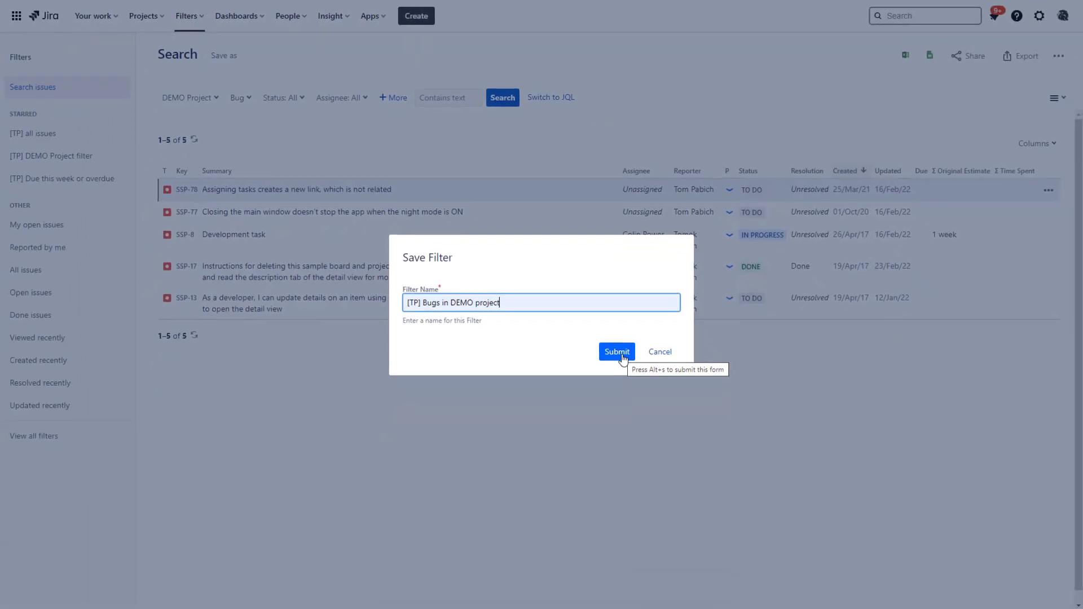
pyautogui.click(620, 353)
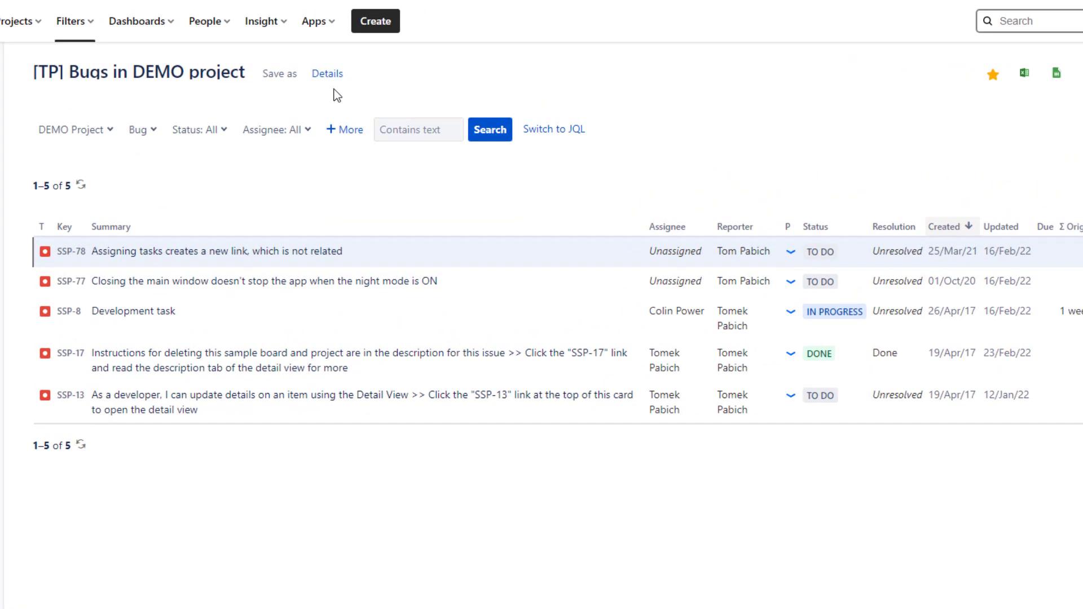
# Edit the Bugs filter's permissions, choosing a specific user by name under Editors, and open the Viewers choices
pyautogui.click(329, 74)
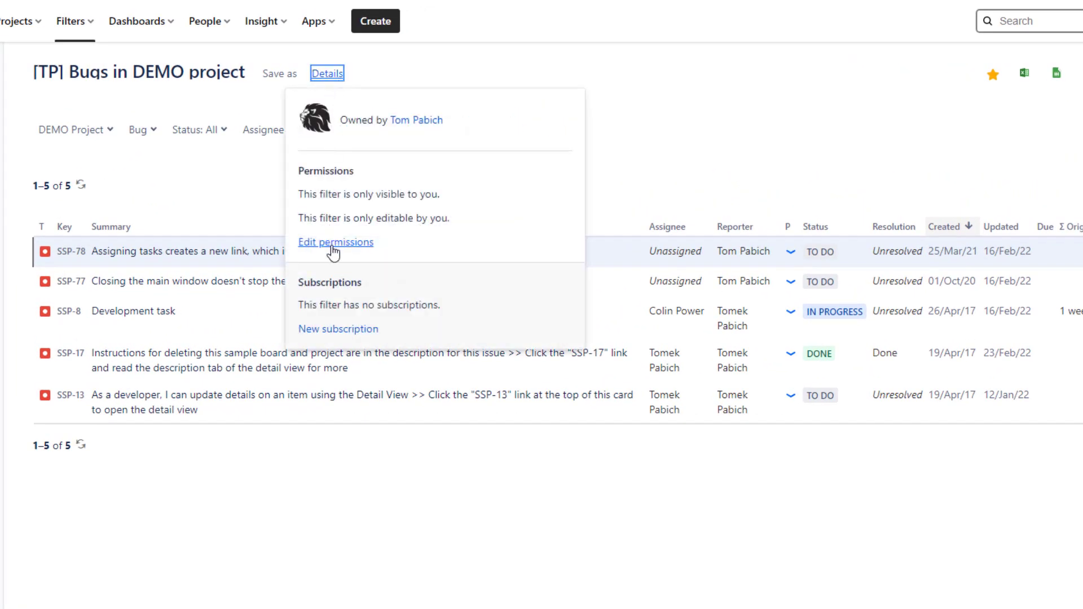
pyautogui.click(333, 243)
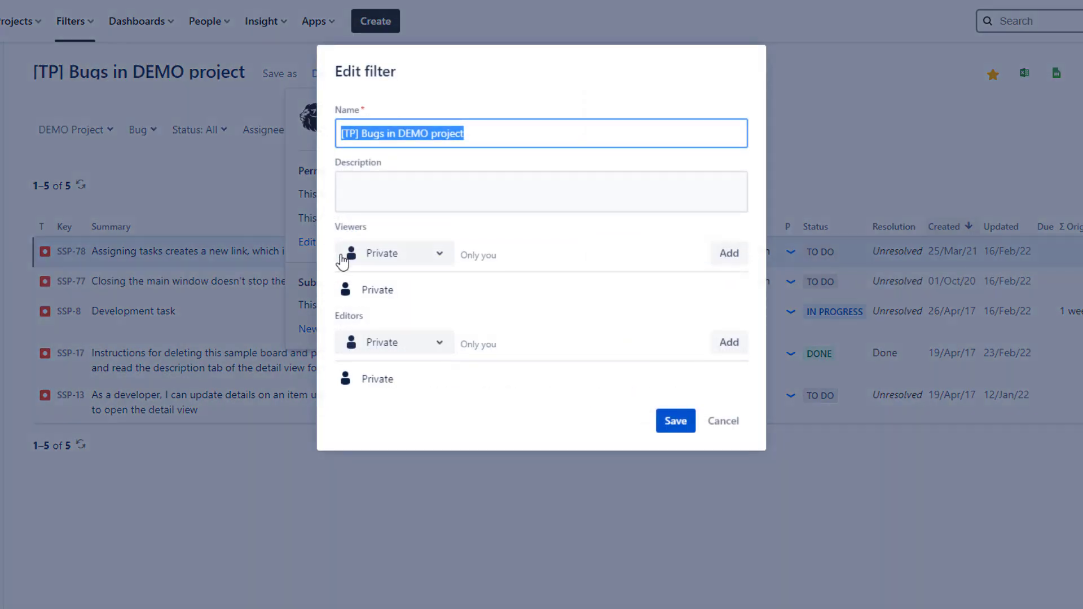
pyautogui.click(439, 347)
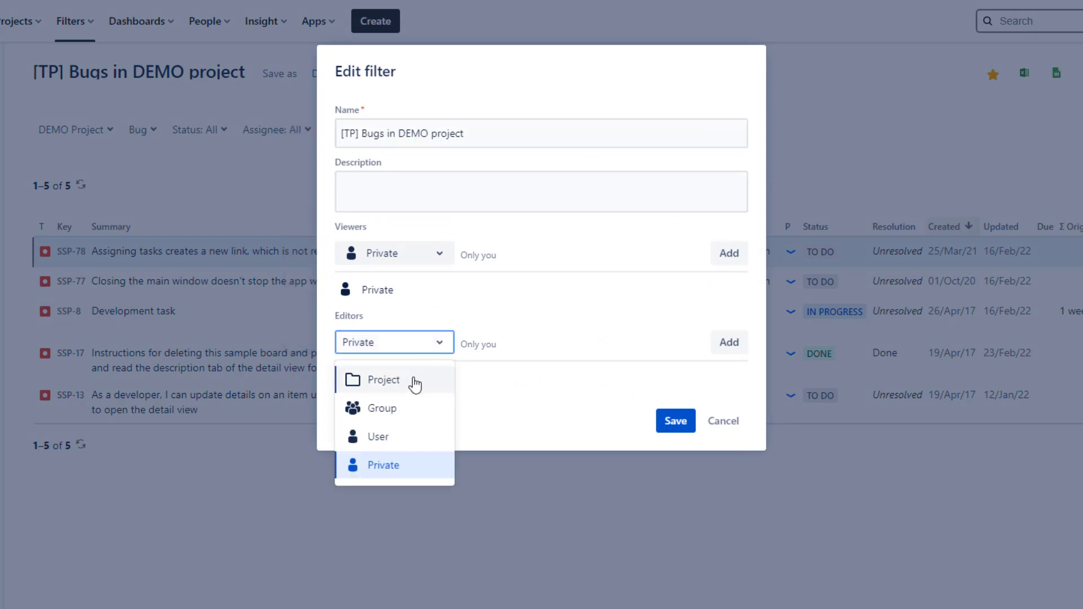
pyautogui.click(395, 446)
pyautogui.click(502, 347)
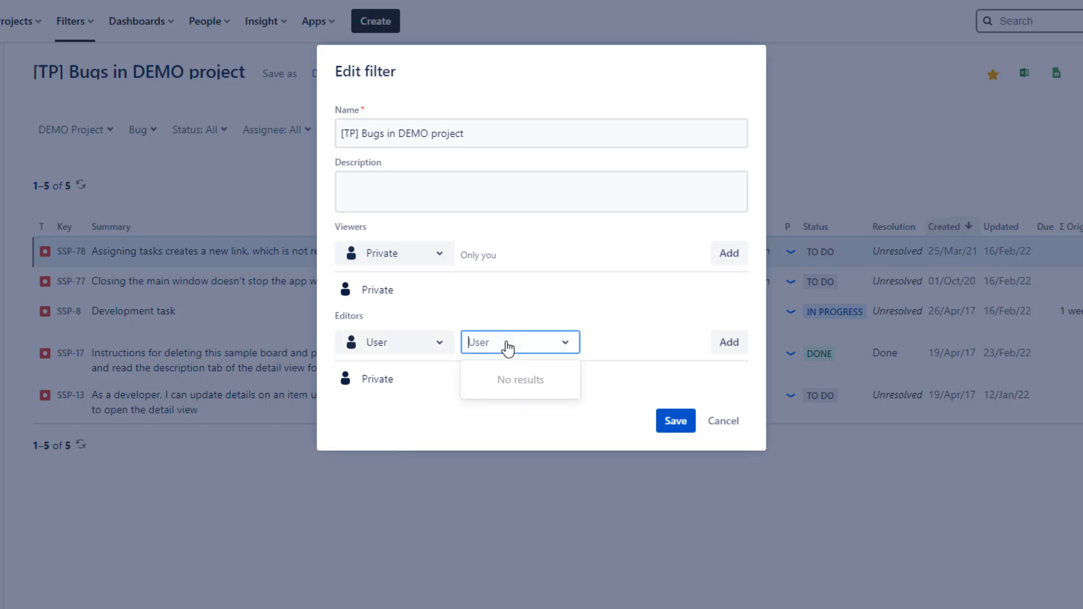
pyautogui.write('jar')
pyautogui.click(514, 380)
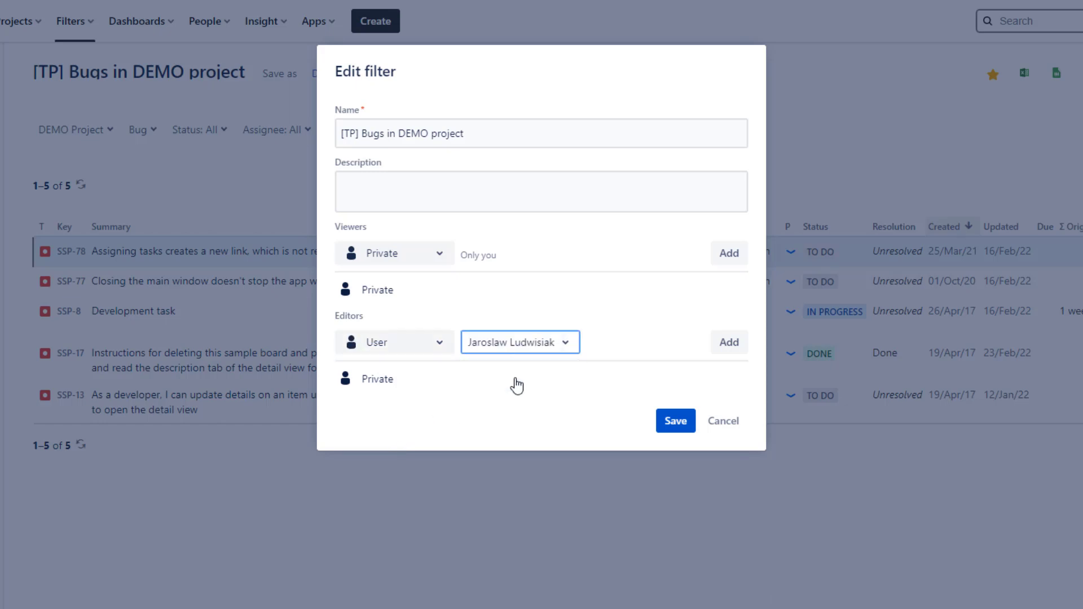
pyautogui.click(444, 259)
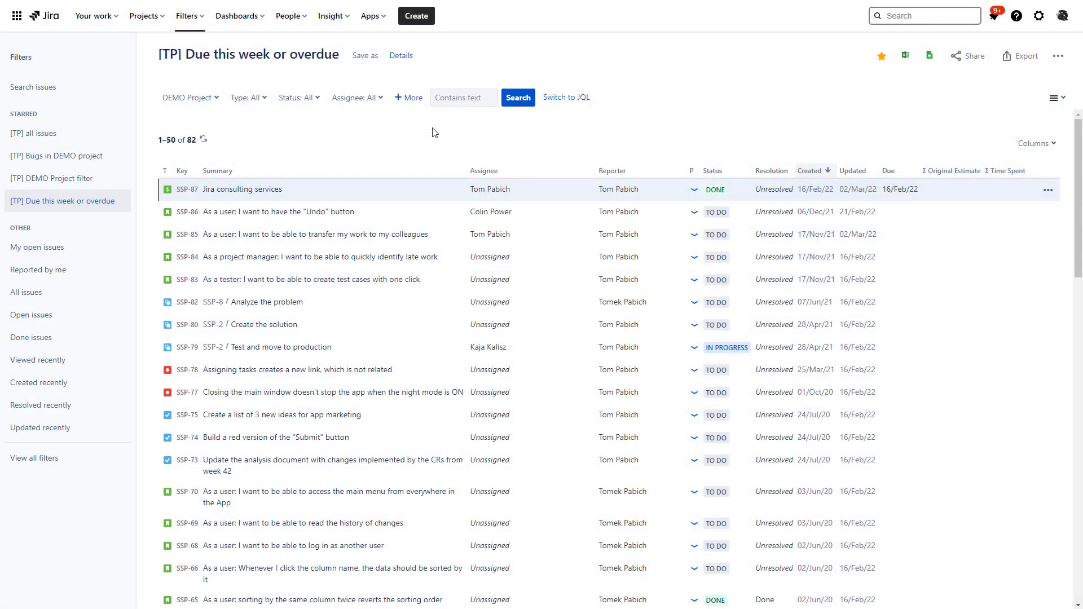
# Start a new subscription for the "[TP] Due this week or overdue" filter and view the Days per Week and Days per Month schedules
pyautogui.click(402, 56)
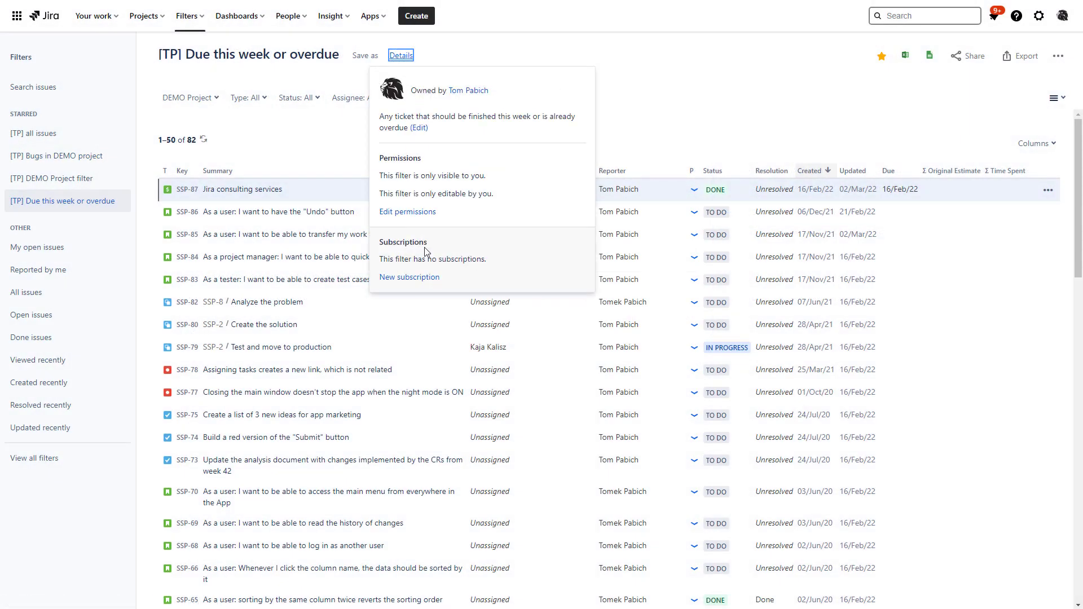
pyautogui.moveTo(426, 245); pyautogui.dragTo(383, 239)
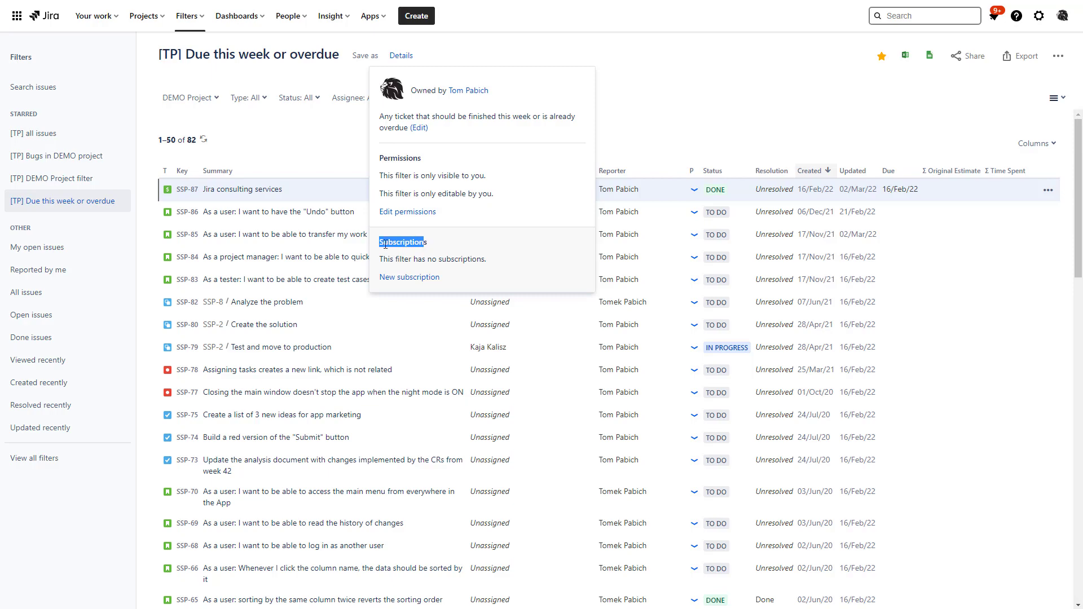
pyautogui.click(414, 278)
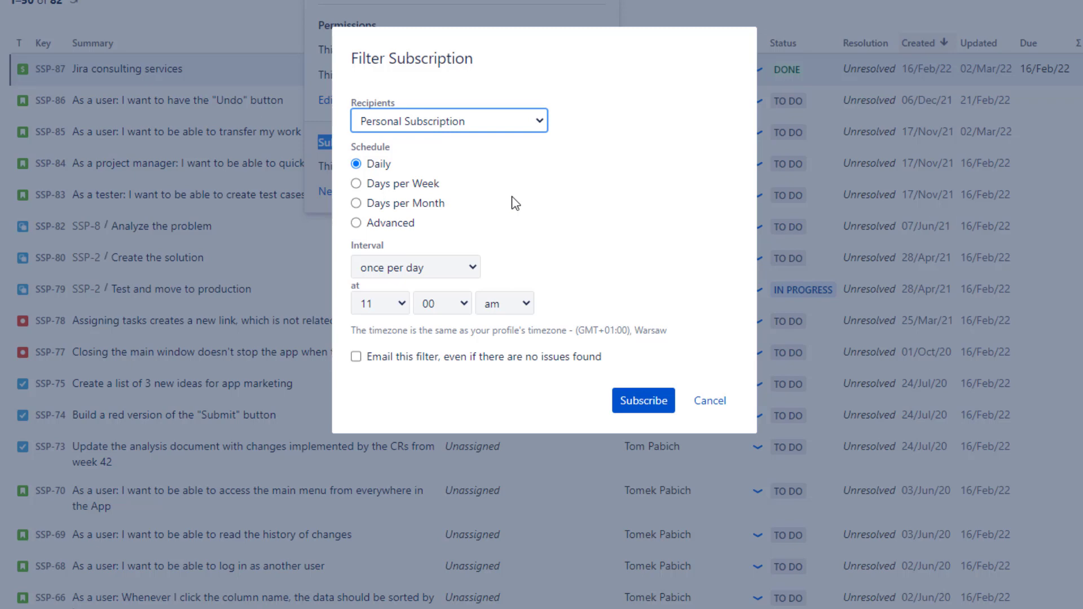
pyautogui.click(360, 185)
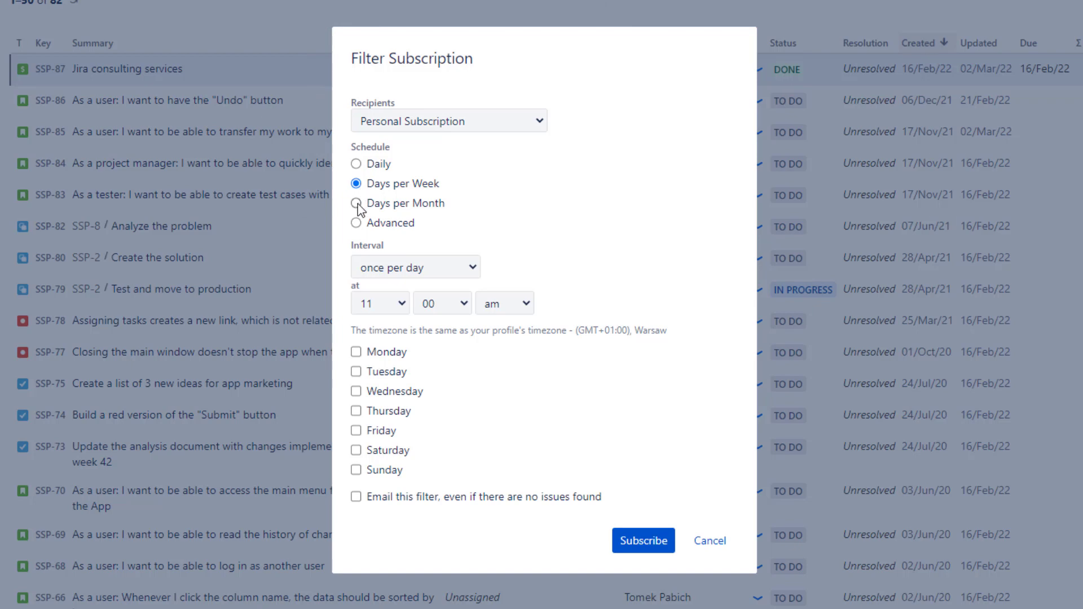
pyautogui.click(358, 206)
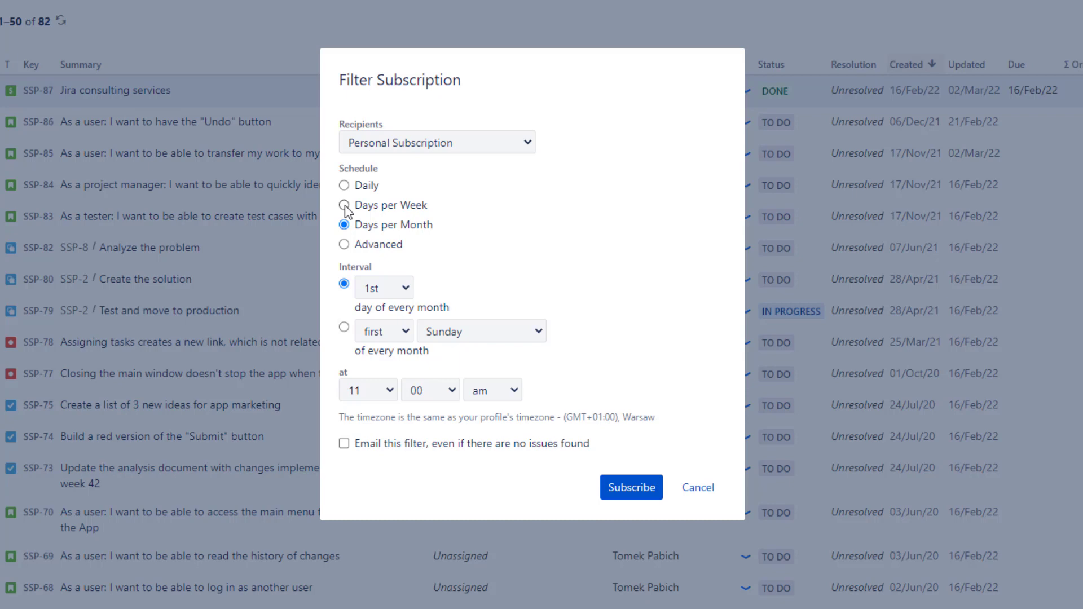
# Schedule the personal subscription by Days per Week, on Monday at 9:00 am, and subscribe
pyautogui.click(345, 205)
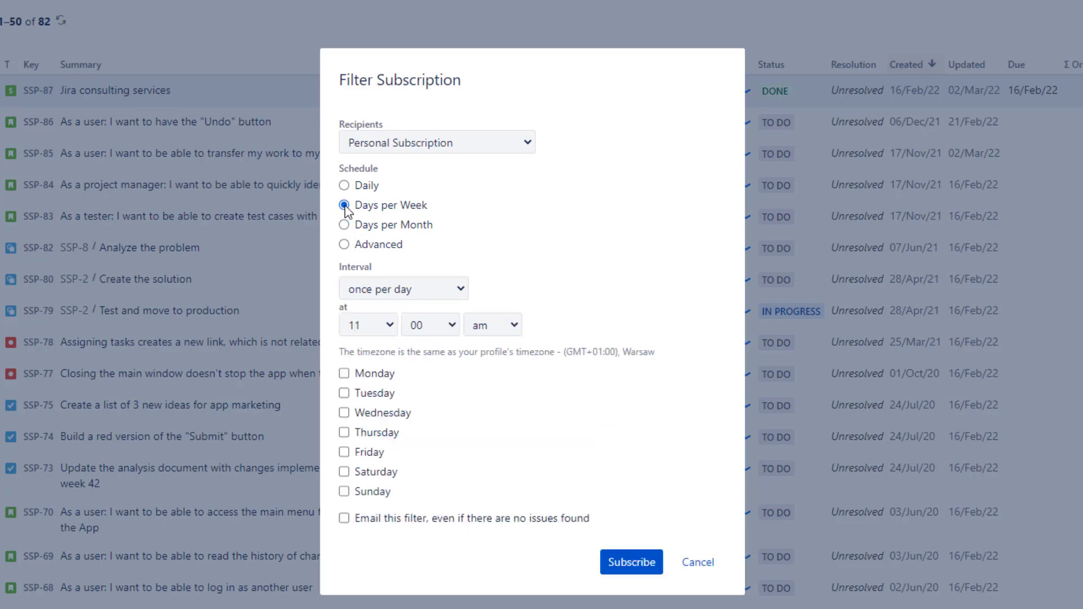
pyautogui.click(389, 326)
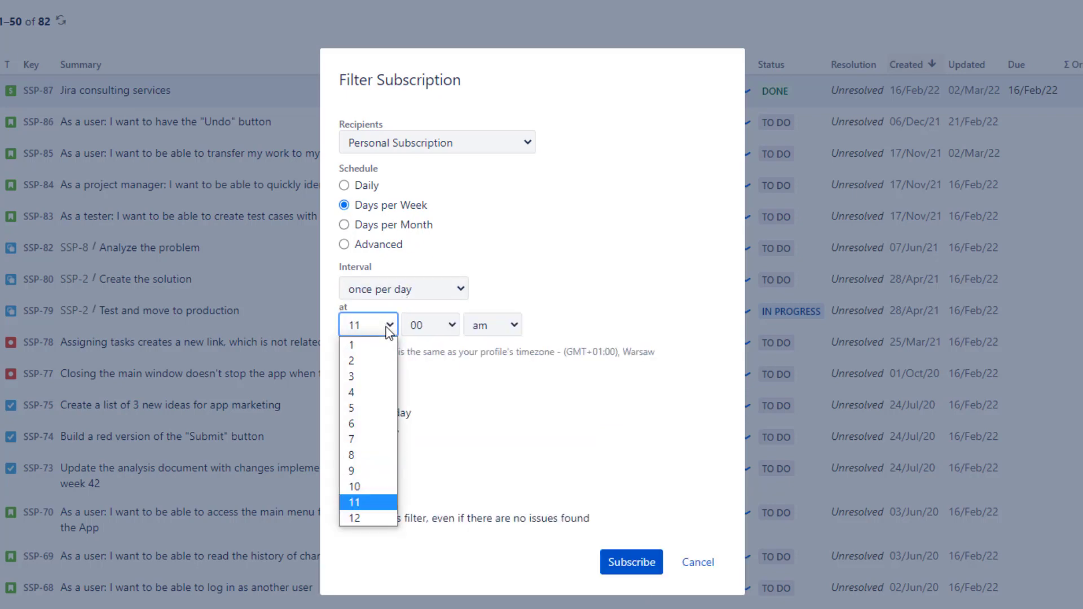
pyautogui.click(362, 475)
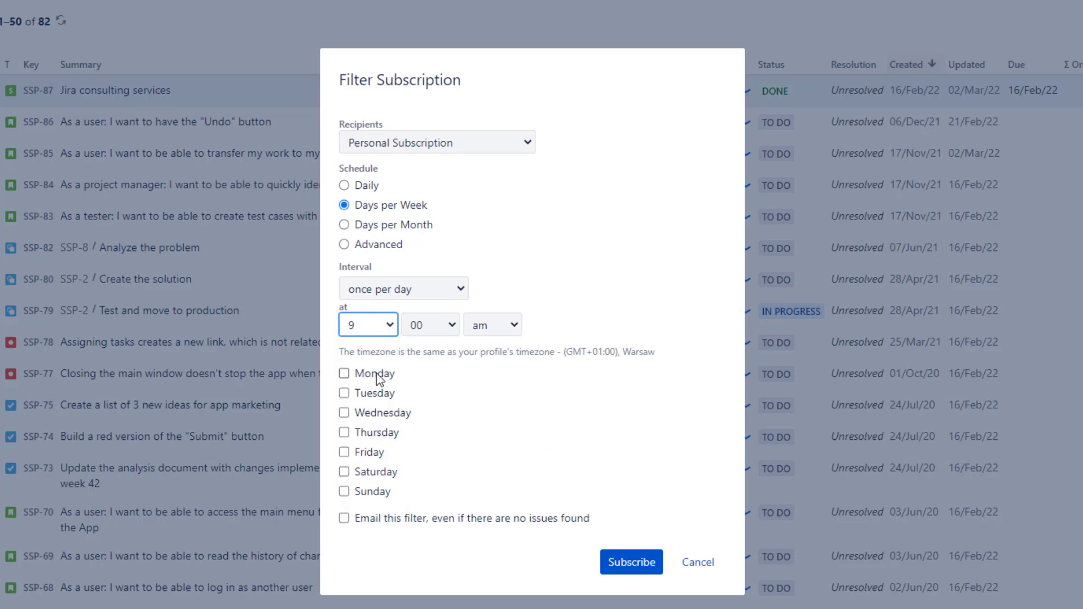
pyautogui.click(345, 376)
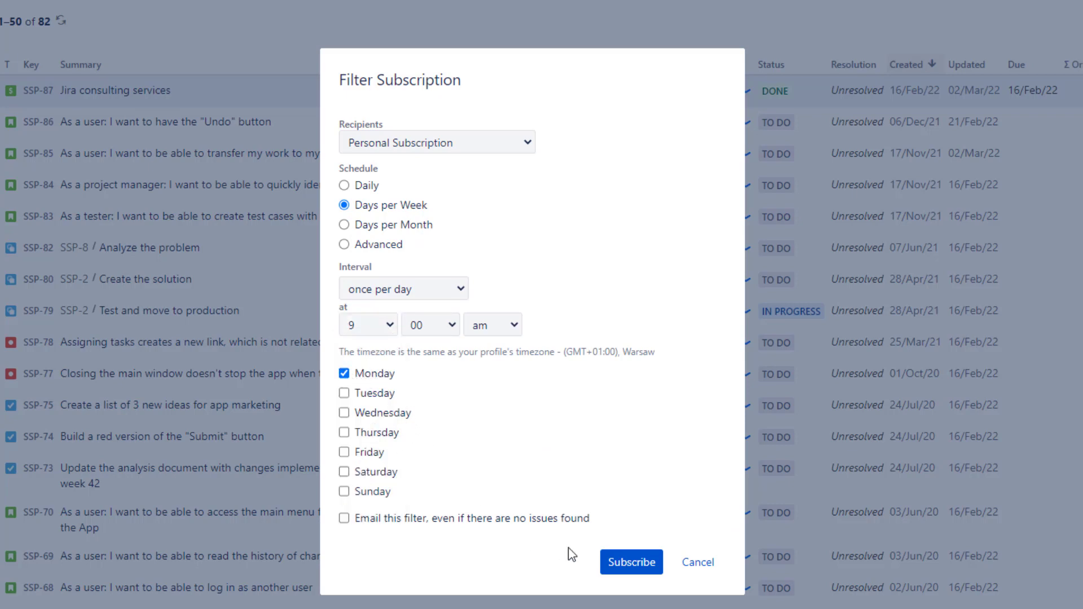
pyautogui.click(622, 562)
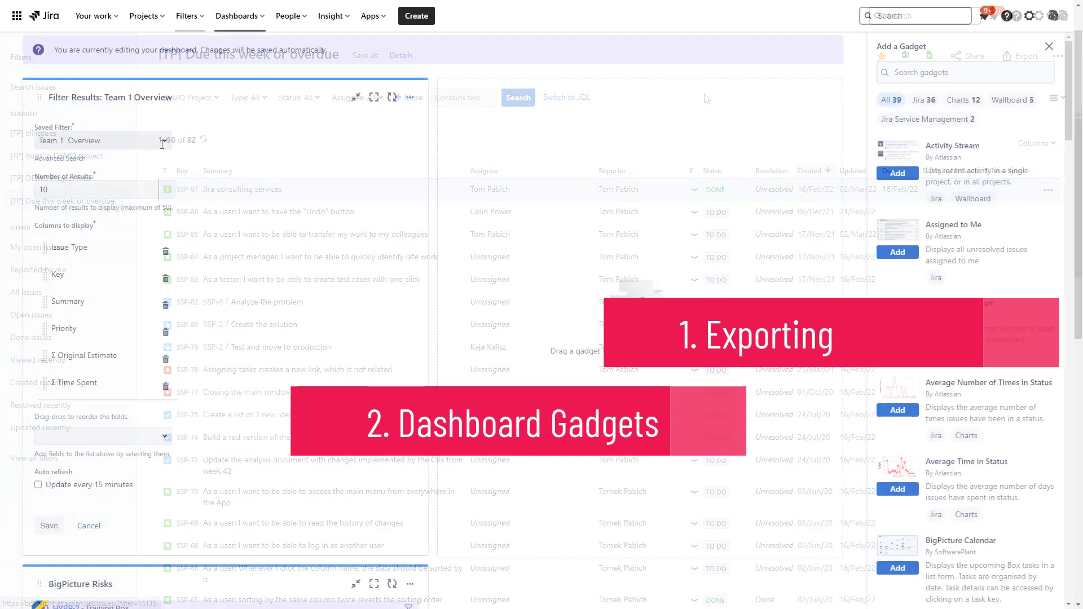
# Look at the saved filters available for the Filter Results gadget on the dashboard
pyautogui.click(165, 144)
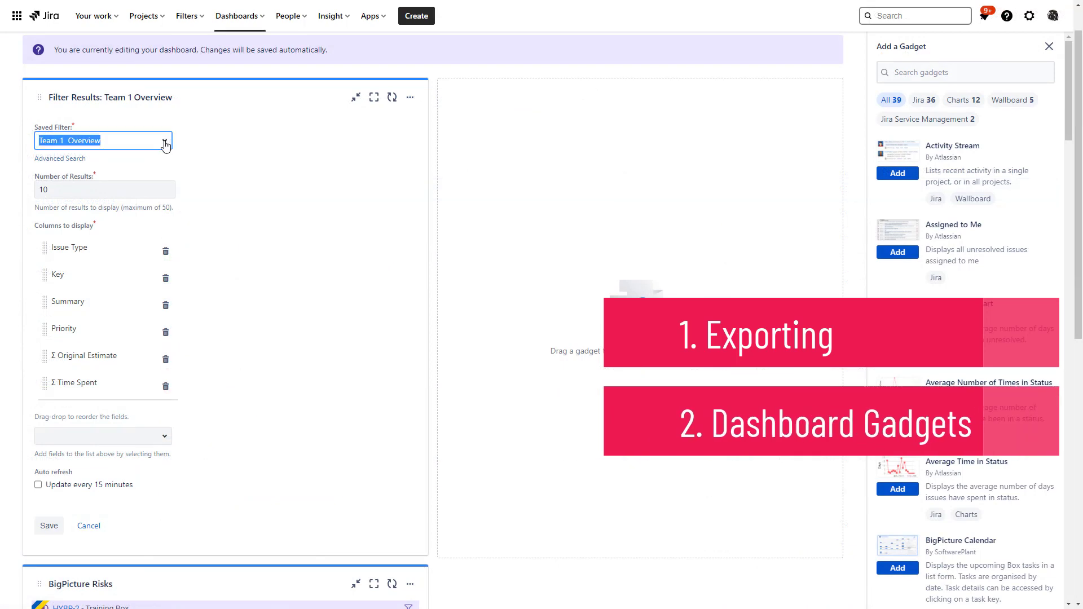
pyautogui.click(165, 144)
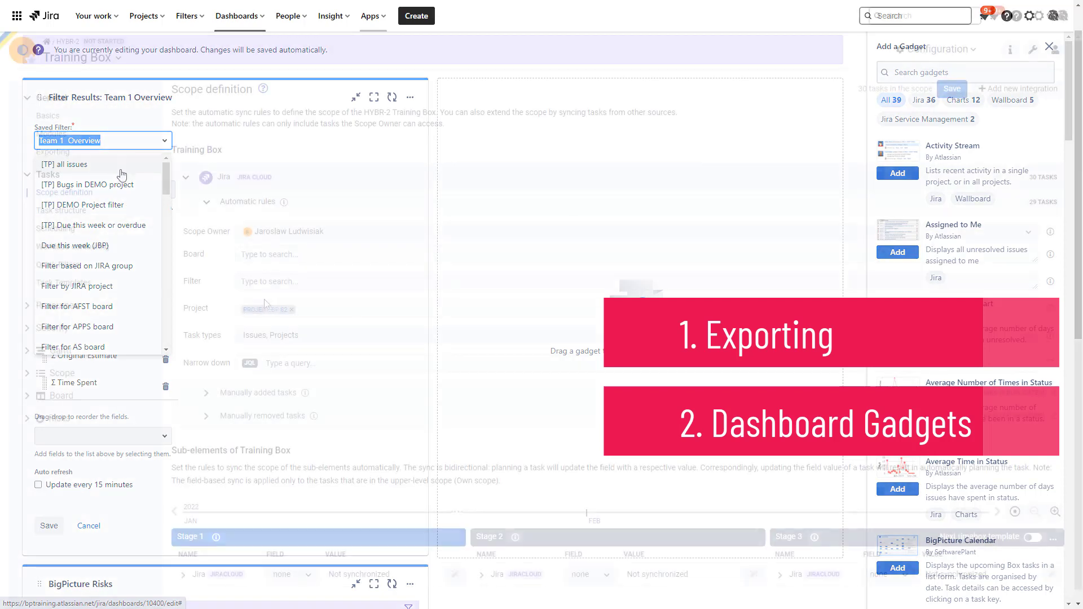
# Choose the "Due this week (JBP)" filter in the automatic scope rules of the Training Box
pyautogui.click(288, 283)
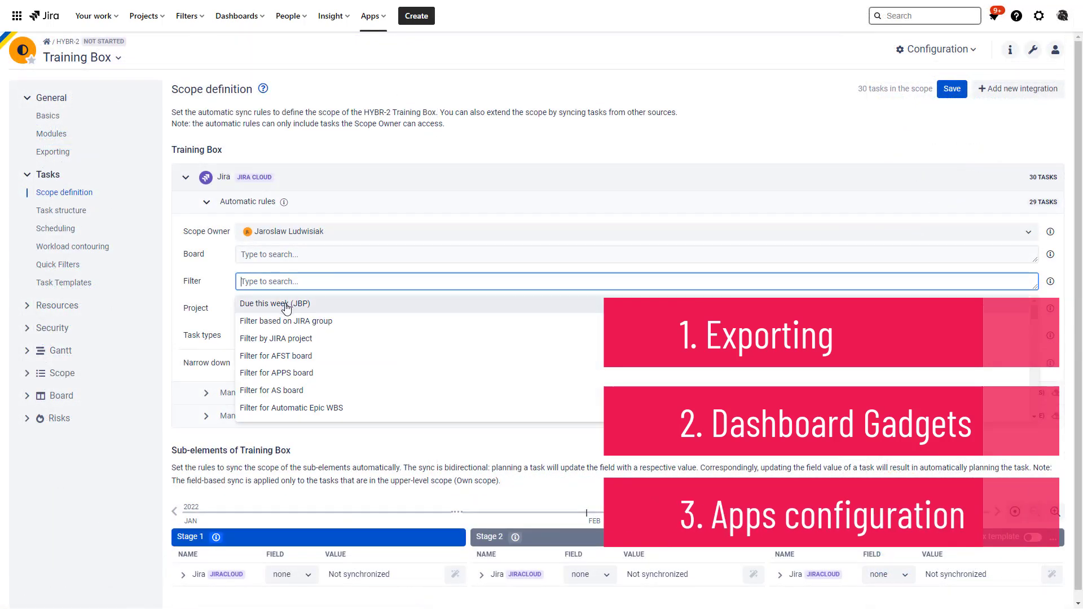
pyautogui.click(286, 305)
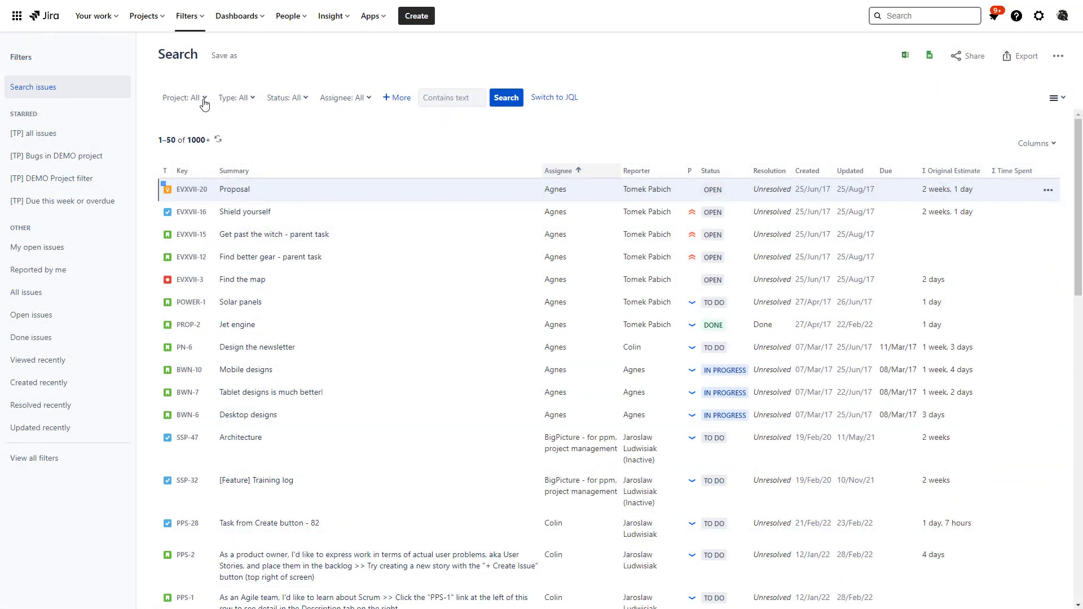
# Restrict the issue search to the DEMO Project and the Story issue type, and open the status choices
pyautogui.click(204, 101)
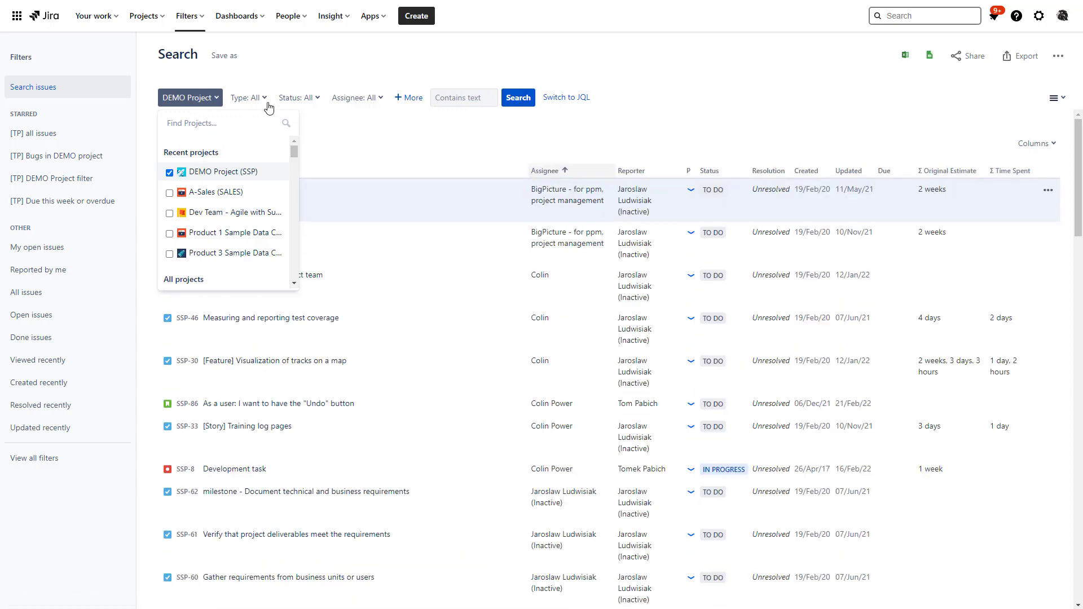
pyautogui.click(339, 141)
pyautogui.click(263, 100)
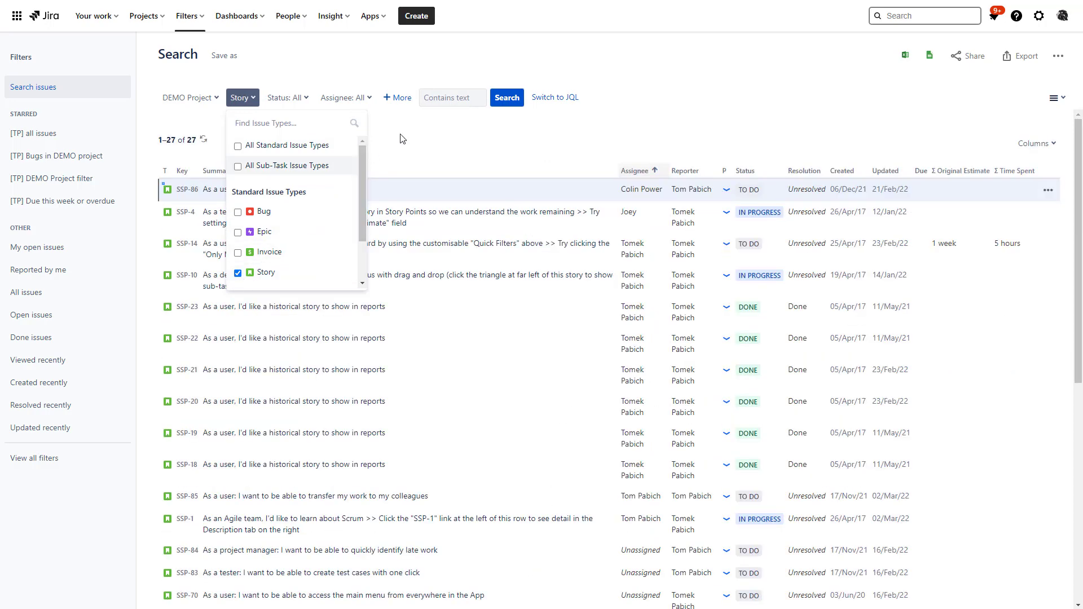
pyautogui.click(402, 139)
pyautogui.click(305, 100)
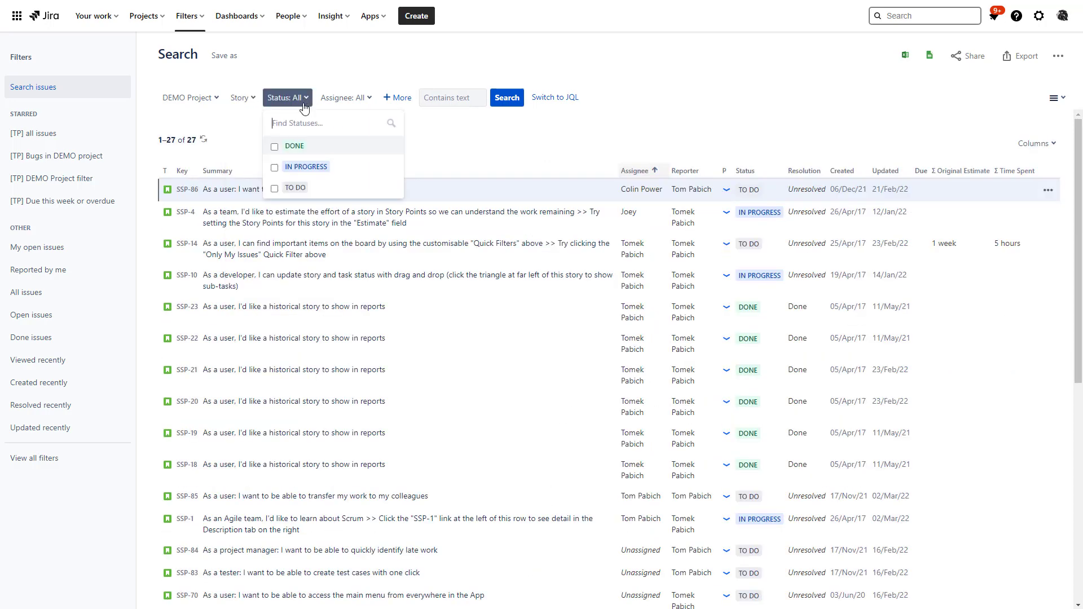